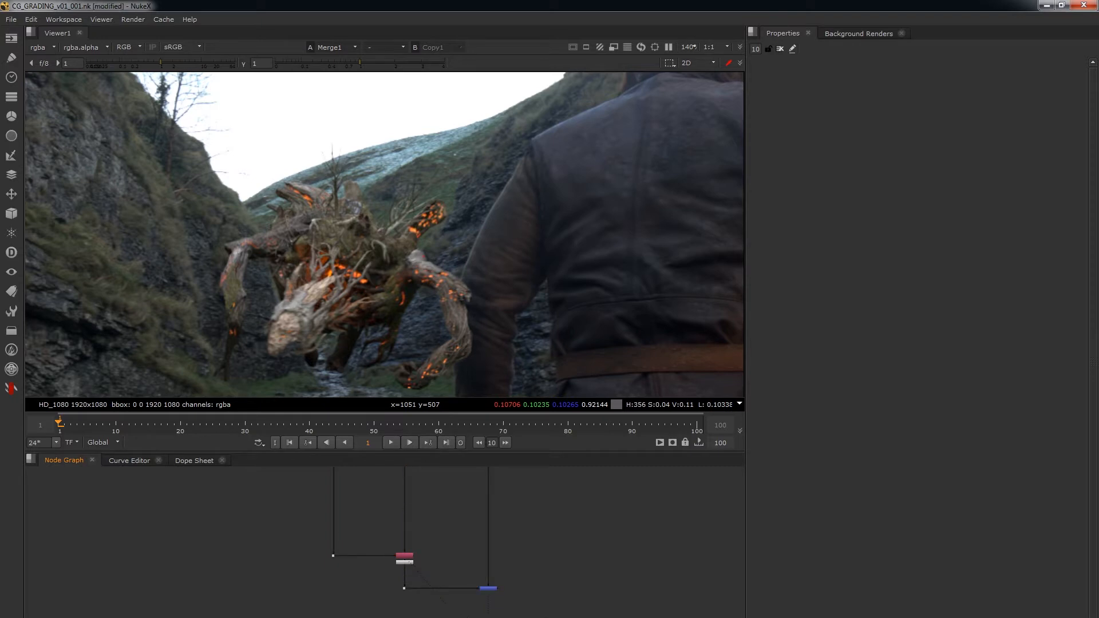
- Add a Saturation node in the node graph below the merge branch
drag(513, 572, 456, 617)
key(ctrl+v)
scroll(509, 617, up, 4)
middle_drag(541, 617, 458, 587)
click(444, 612)
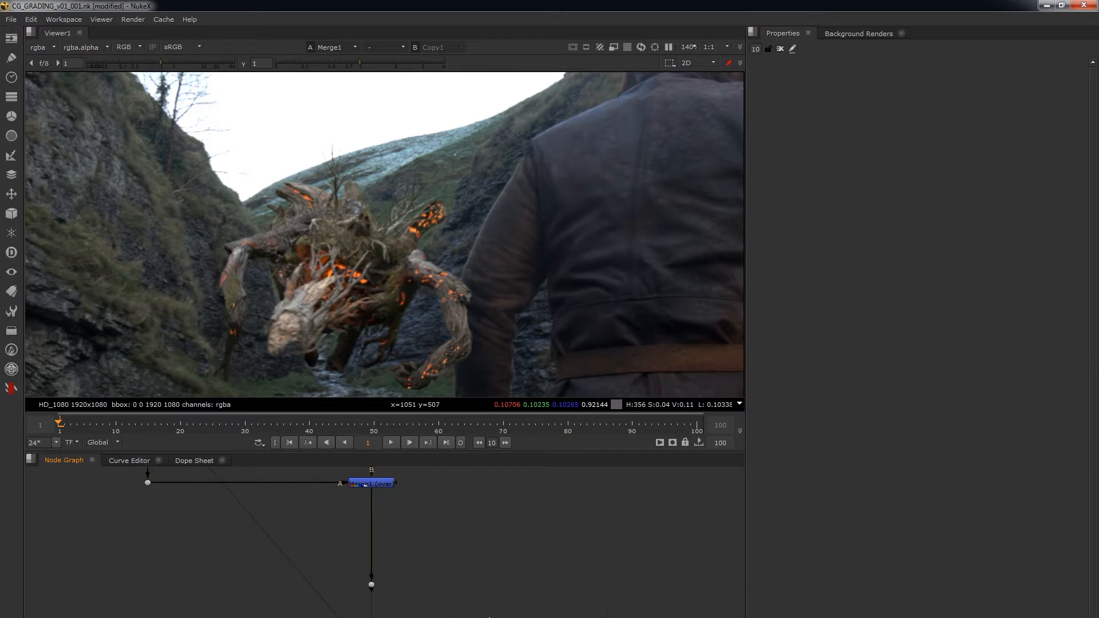
key(Tab)
text(satu)
key(Return)
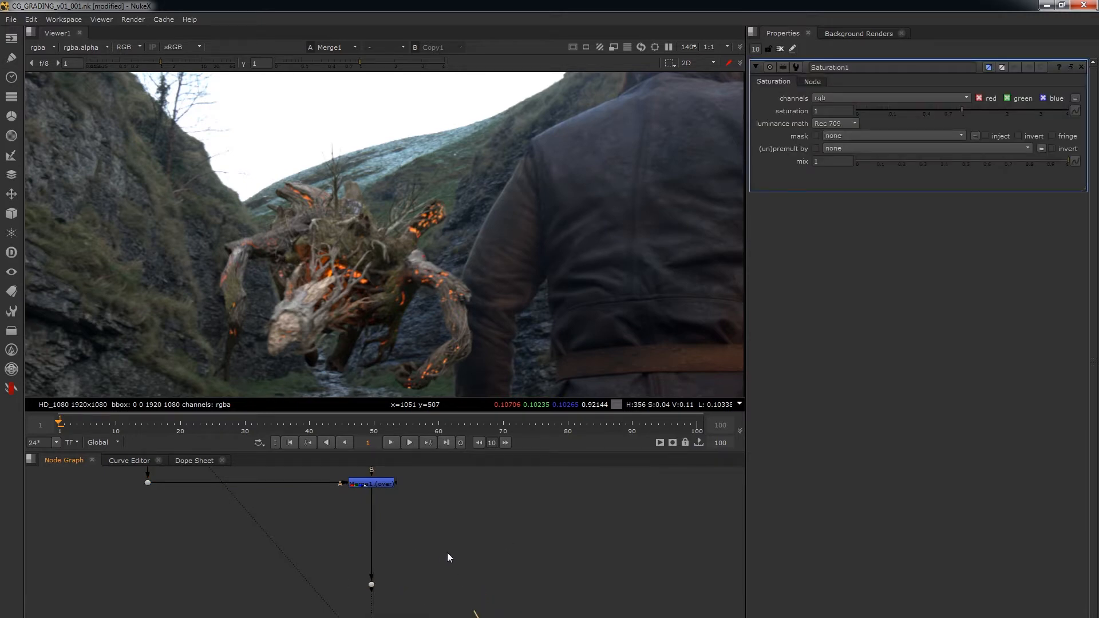
- Connect the Saturation node to the dot below the merge and route the link through a corner dot above the node
drag(448, 552, 347, 610)
key(y)
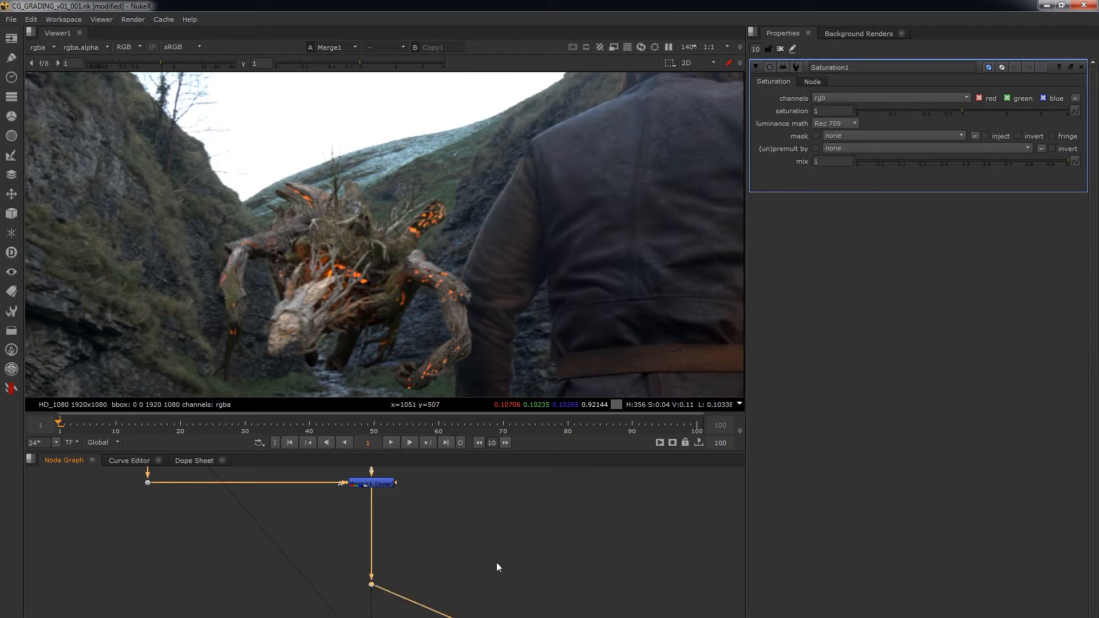
ctrl+drag(424, 607, 452, 593)
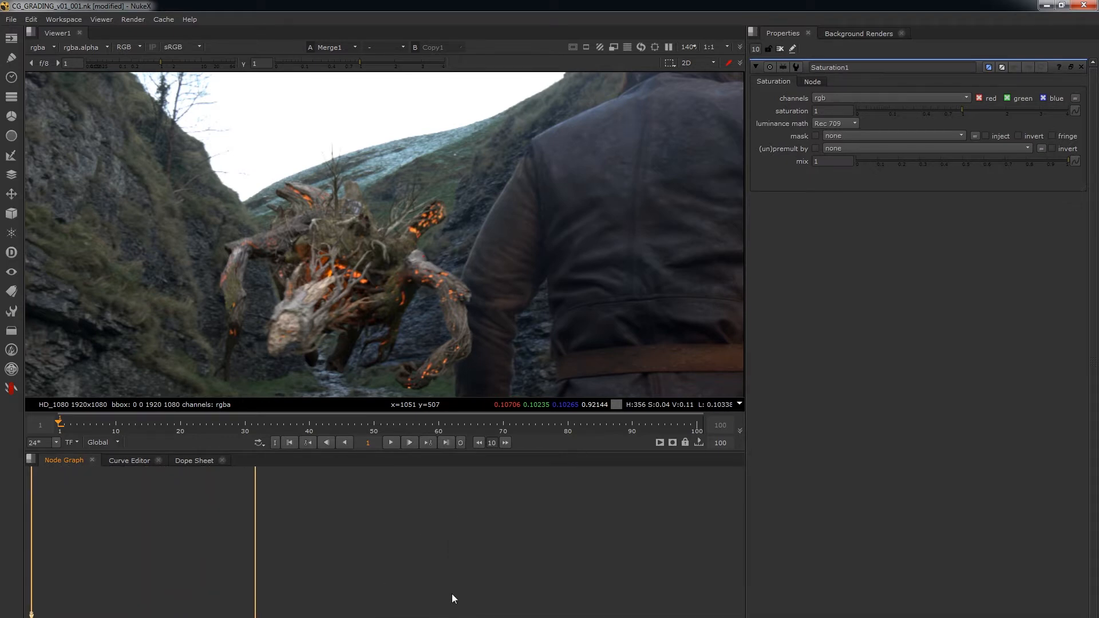
middle_drag(343, 480, 356, 611)
middle_drag(422, 617, 404, 582)
scroll(400, 583, up, 4)
drag(525, 589, 395, 617)
shift+drag(517, 520, 343, 588)
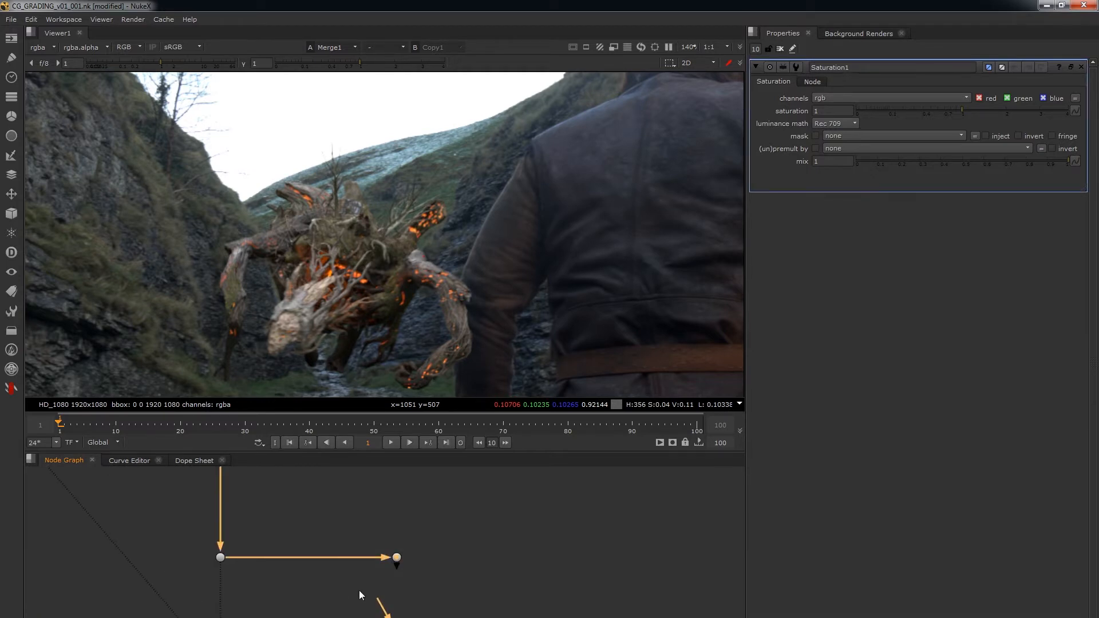
key(y)
- Add a Grade node beside the Saturation node and branch it from the dot above Saturation through a new corner dot
click(509, 573)
key(g)
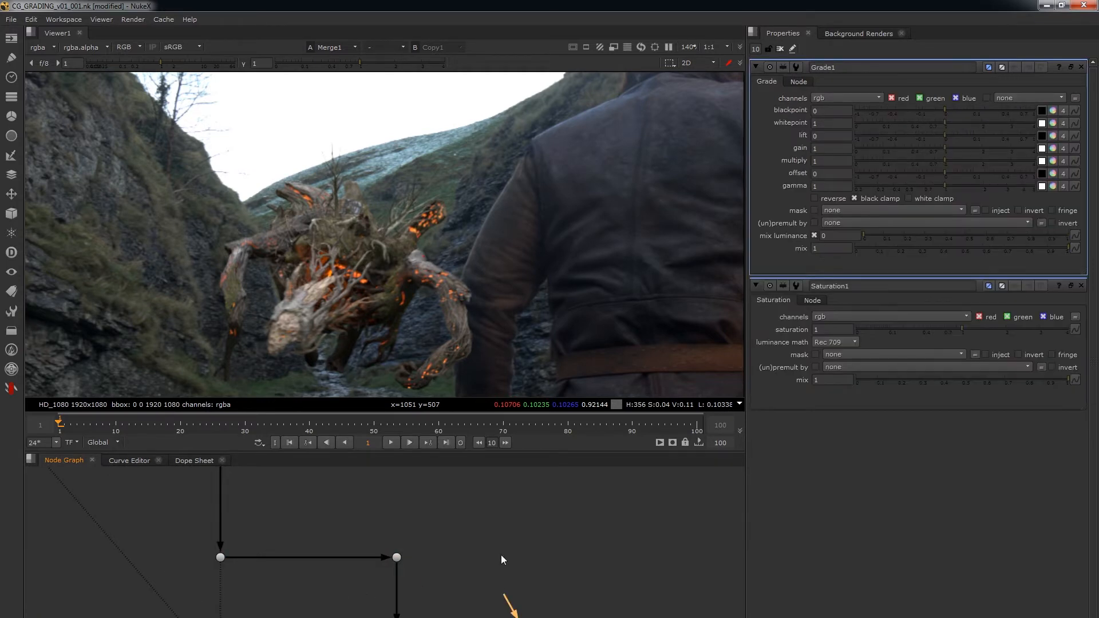
shift+drag(452, 537, 359, 582)
key(y)
click(381, 585)
ctrl+drag(456, 589, 523, 559)
- Add a second Grade node and branch it from the dot above the first Grade through another corner dot
middle_drag(617, 617, 520, 595)
click(564, 608)
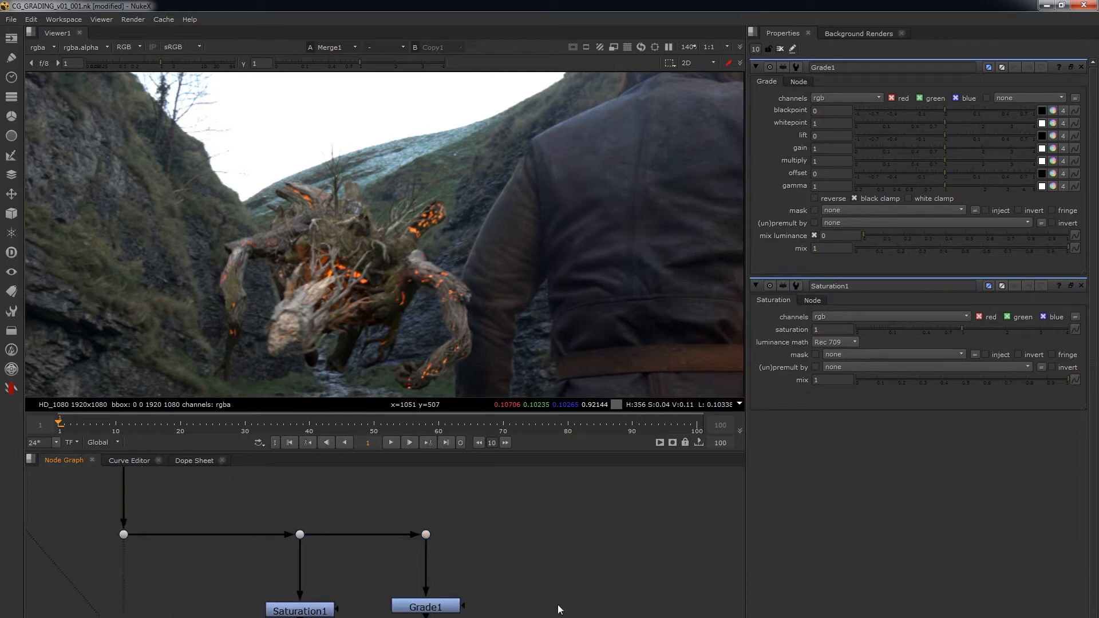
key(g)
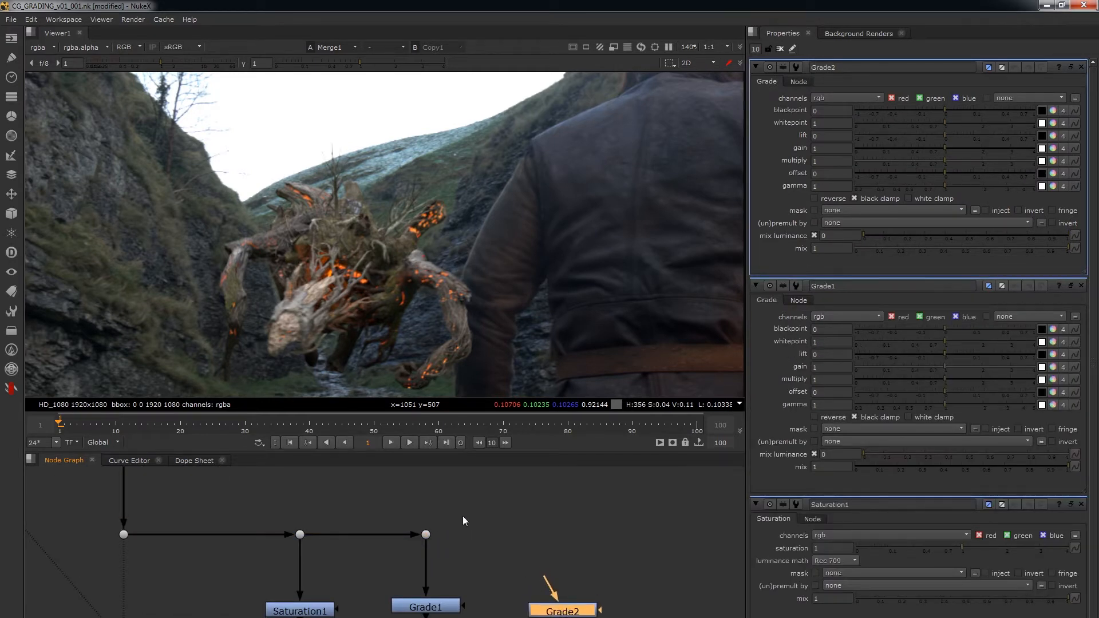
shift+click(426, 534)
key(y)
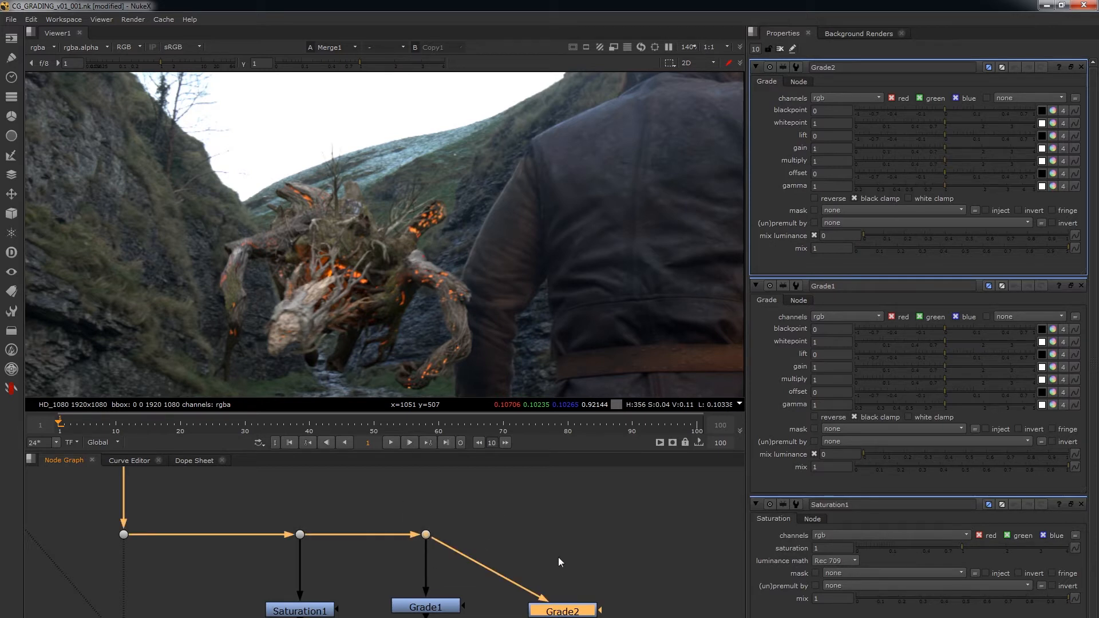
click(558, 558)
ctrl+drag(490, 573, 562, 538)
click(504, 564)
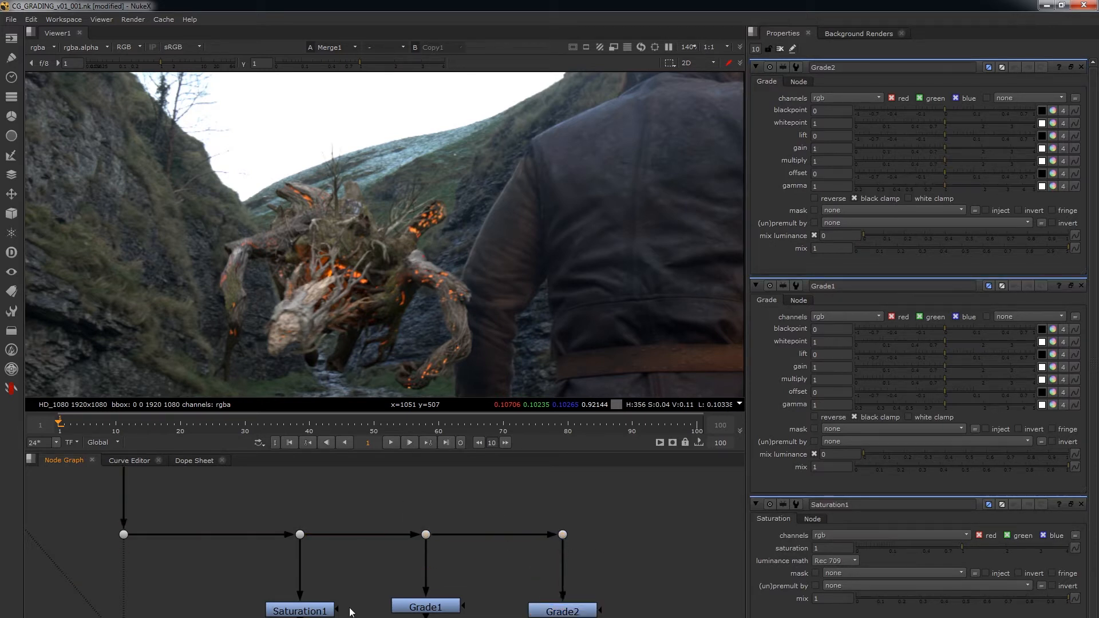
- Close all open node properties and compare the Saturation node with its input dot in the viewer, examining the creature up close
click(778, 50)
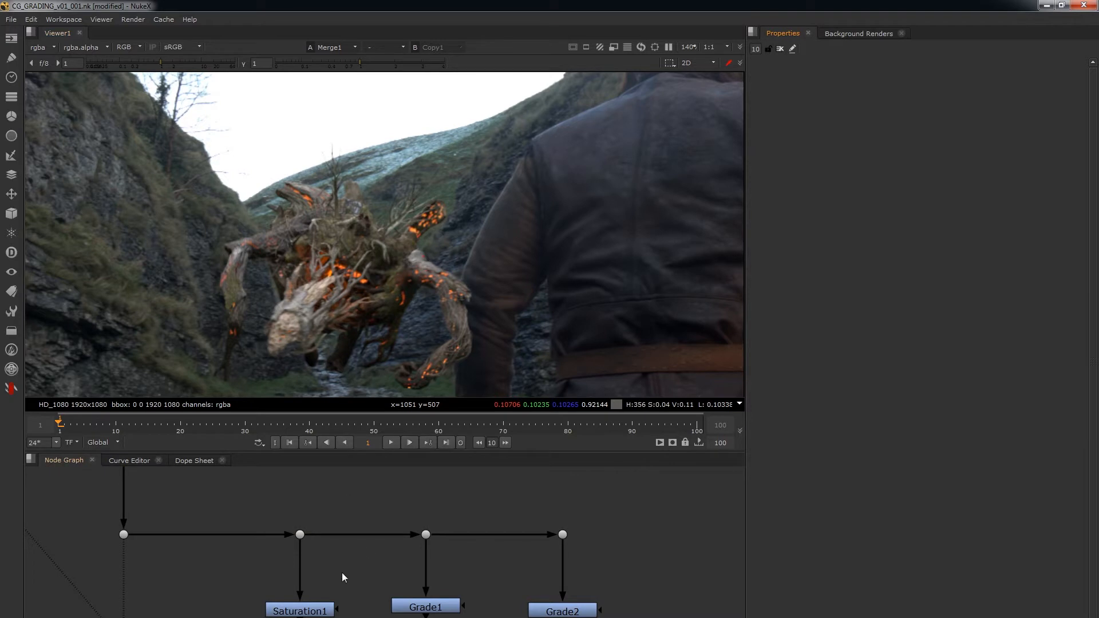
click(301, 610)
key(1)
scroll(363, 285, down, 2)
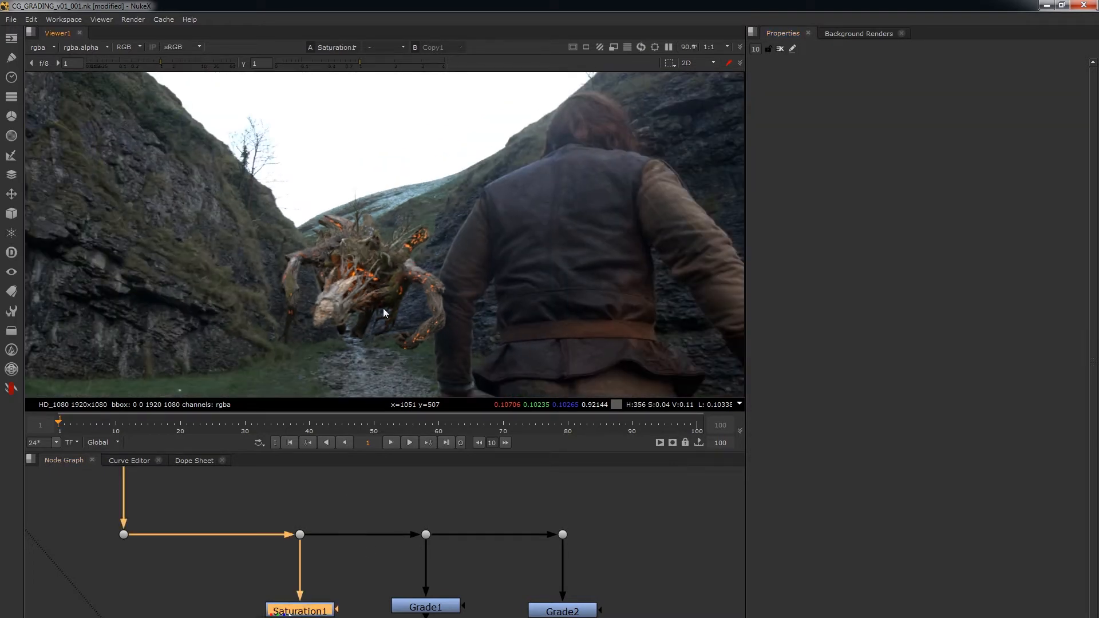
click(300, 534)
key(1)
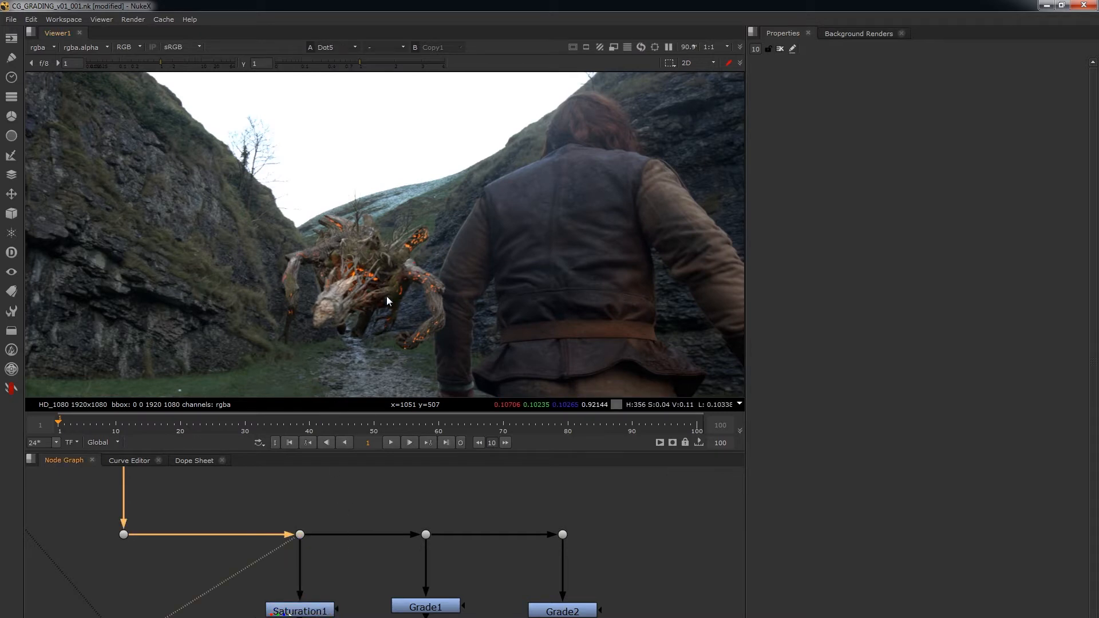
scroll(400, 293, up, 3)
scroll(372, 307, up, 2)
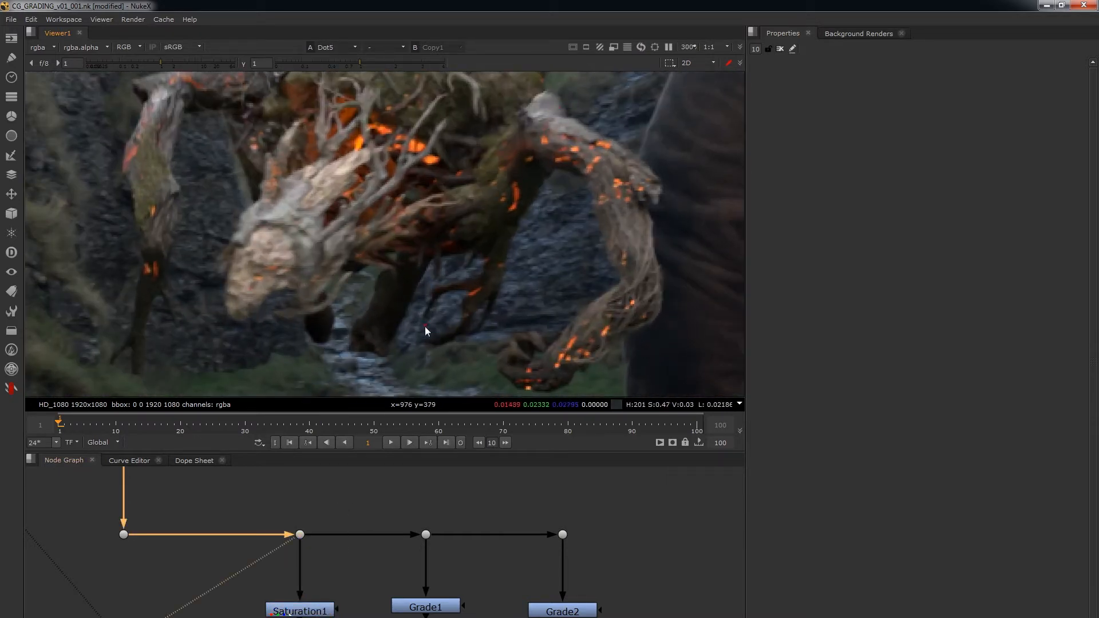
scroll(367, 292, down, 2)
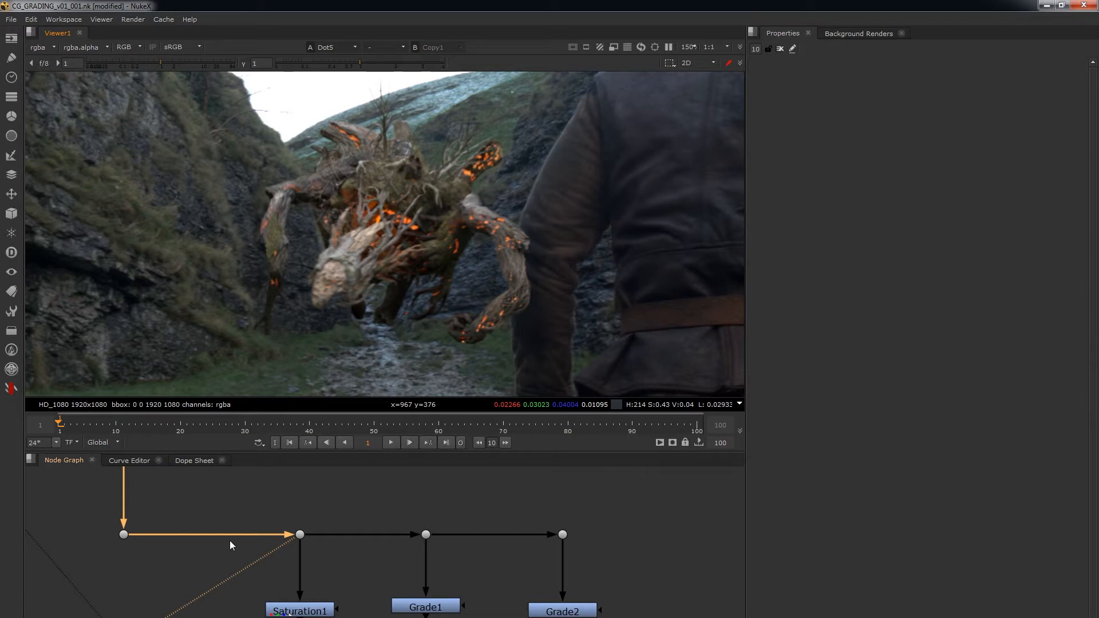
- View the Saturation node, set its saturation to 4, and check the creature's colours against the surrounding plate
drag(345, 577, 306, 607)
key(1)
double_click(318, 611)
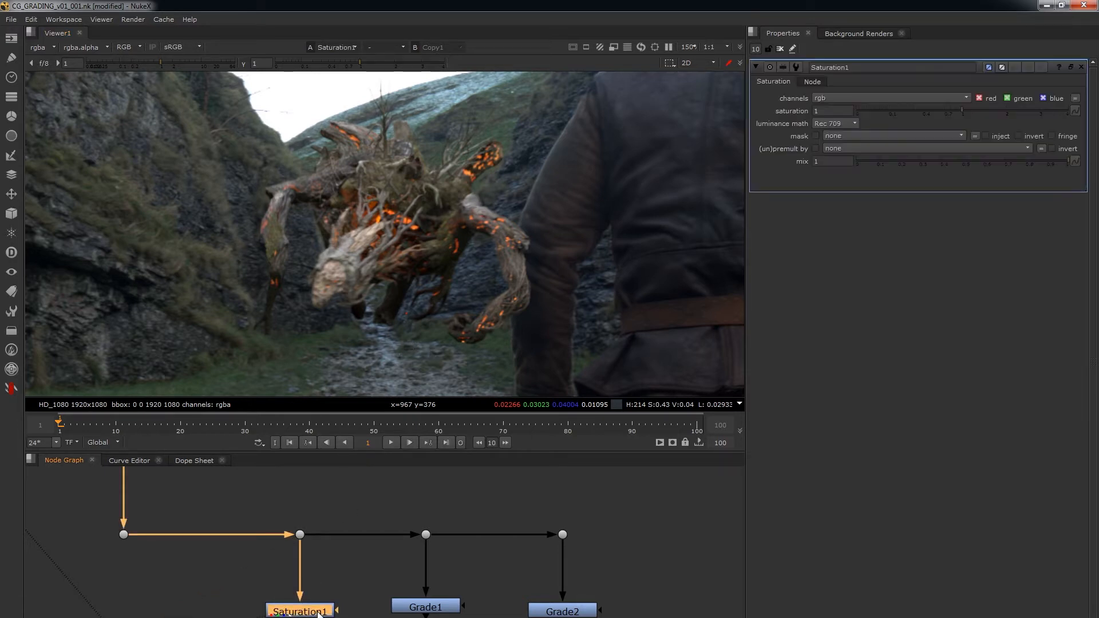
double_click(836, 111)
text(2)
key(Return)
text(4)
key(Return)
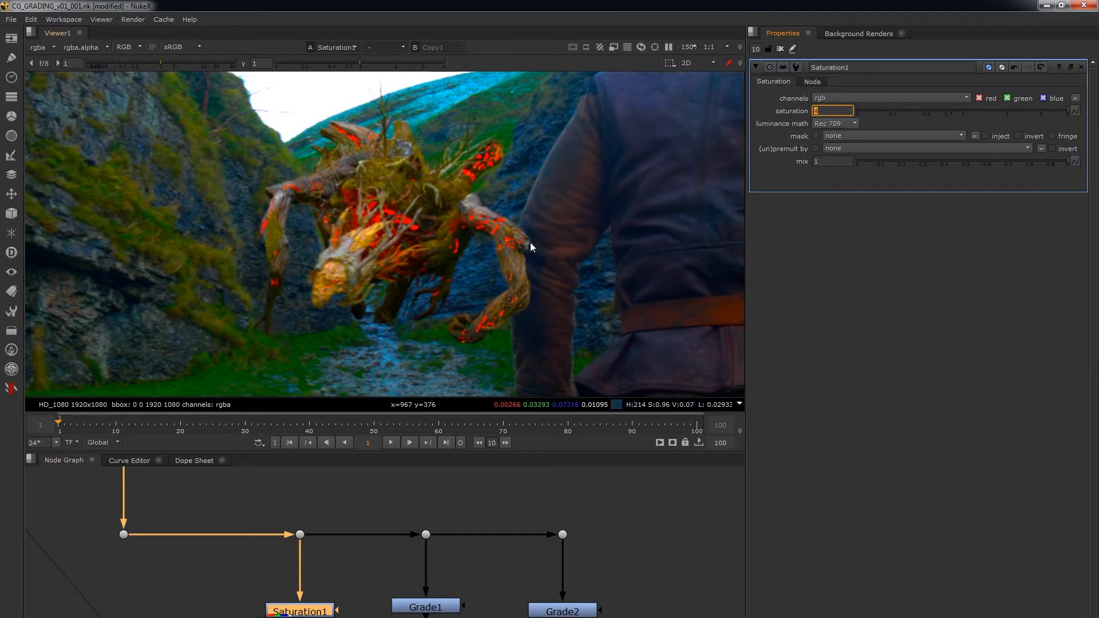
scroll(489, 312, down, 5)
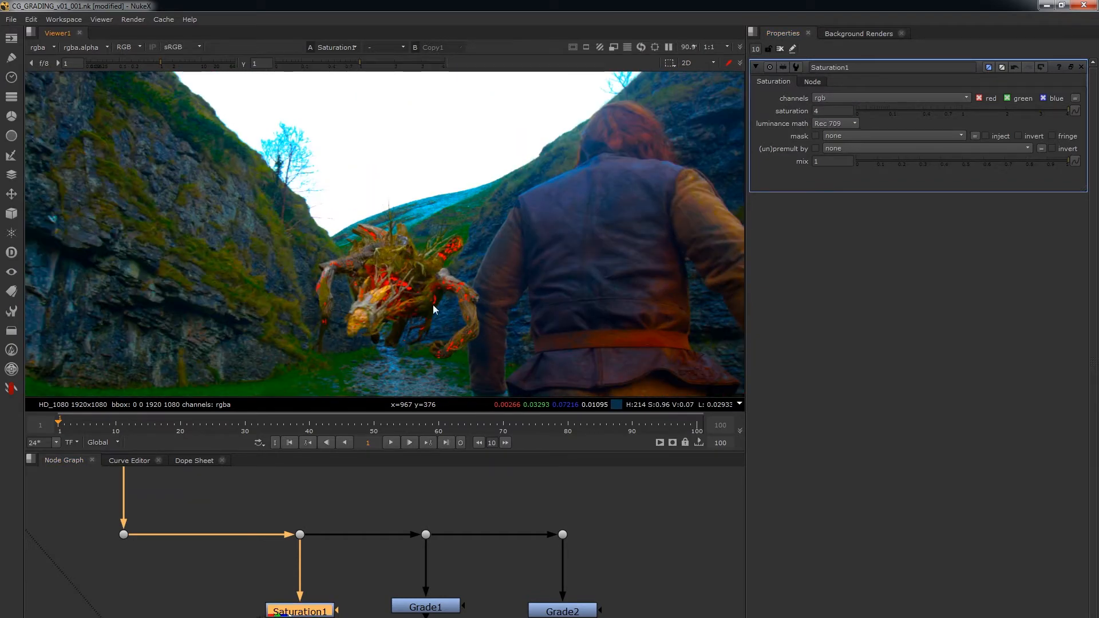
scroll(417, 321, up, 5)
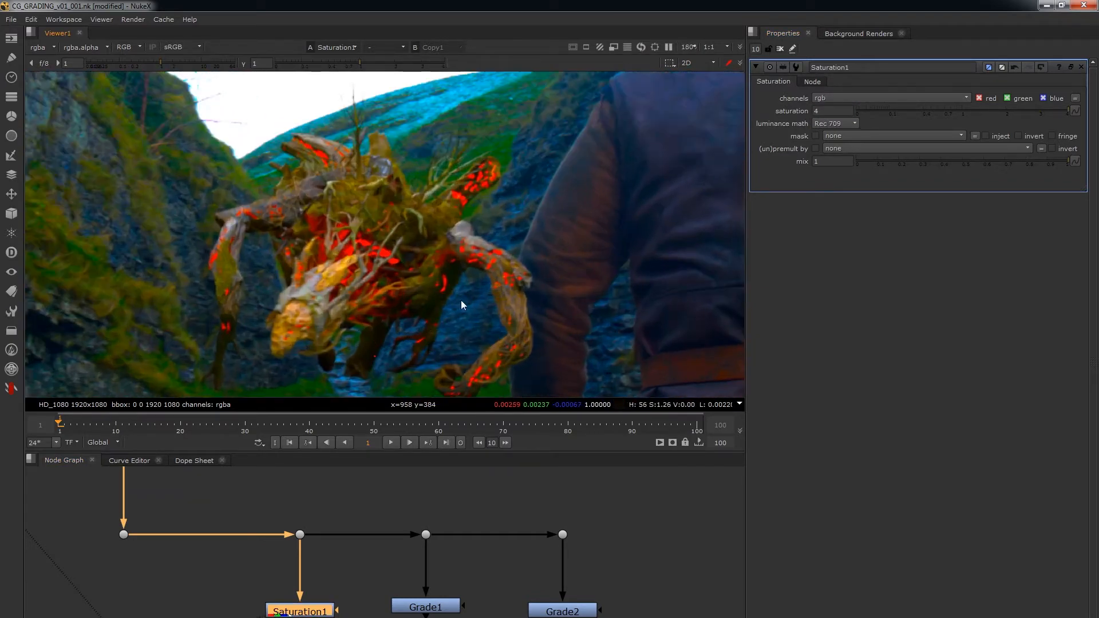
scroll(450, 275, down, 5)
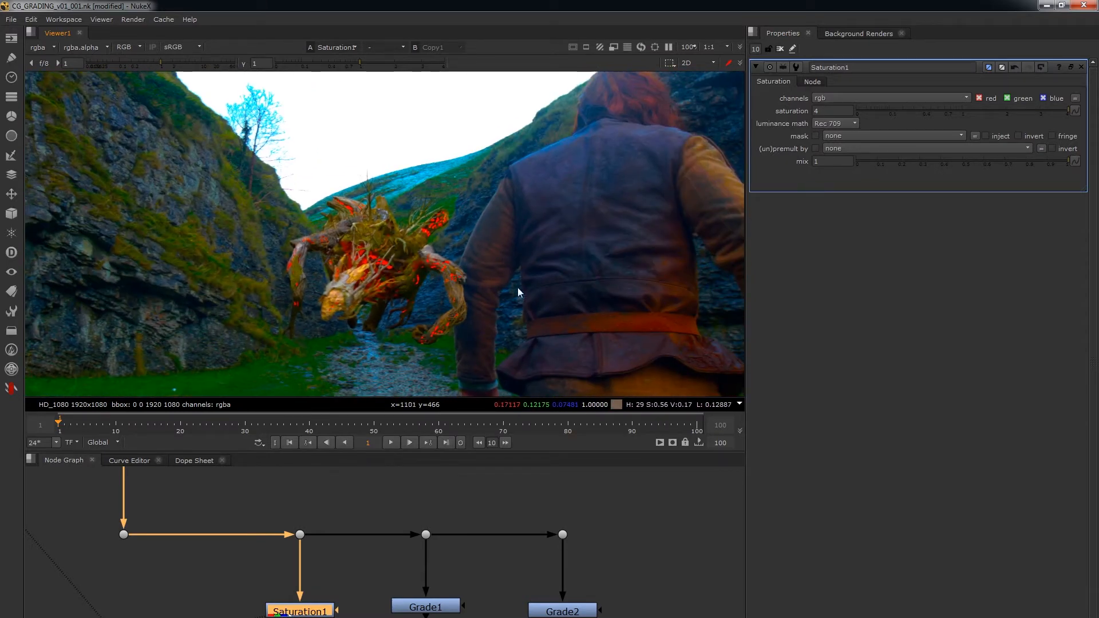
- View the Grade1 node, open its properties, and set the gain to 4
click(496, 599)
click(436, 608)
key(1)
double_click(439, 606)
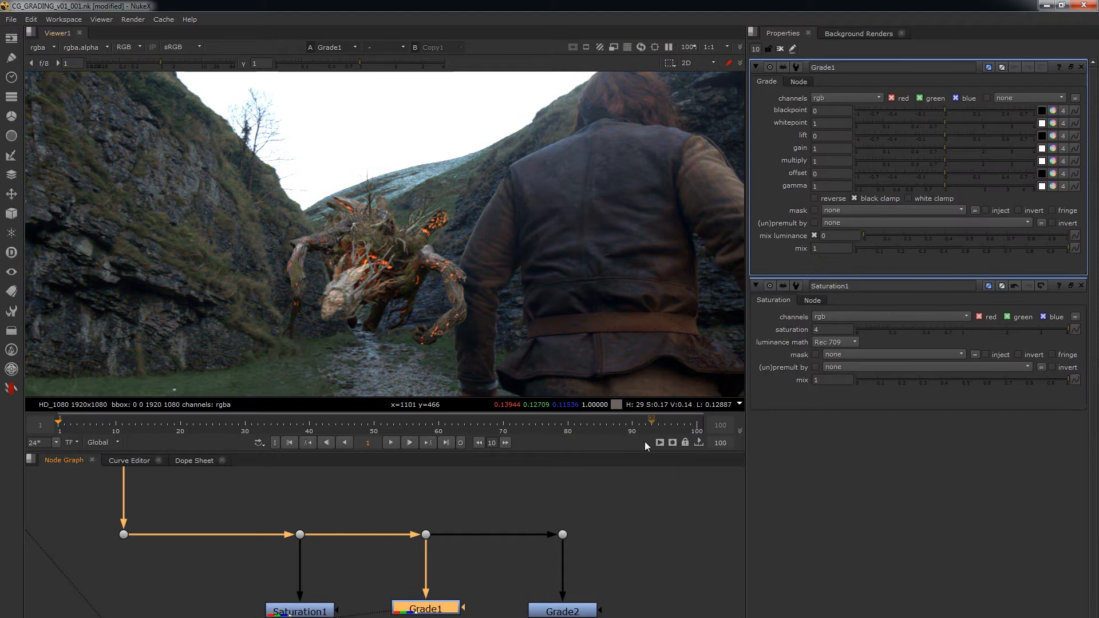
double_click(817, 147)
text(4)
key(Return)
click(446, 527)
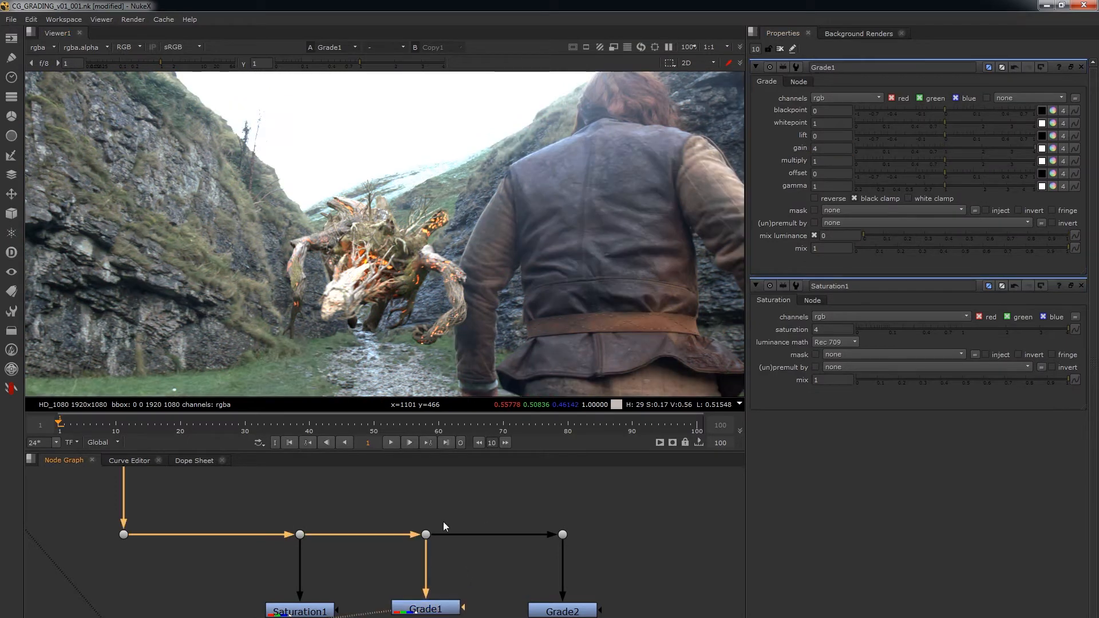
- Raise the Grade1 gain to 8 and examine the dark areas around the creature's legs
double_click(827, 149)
text(7)
key(Return)
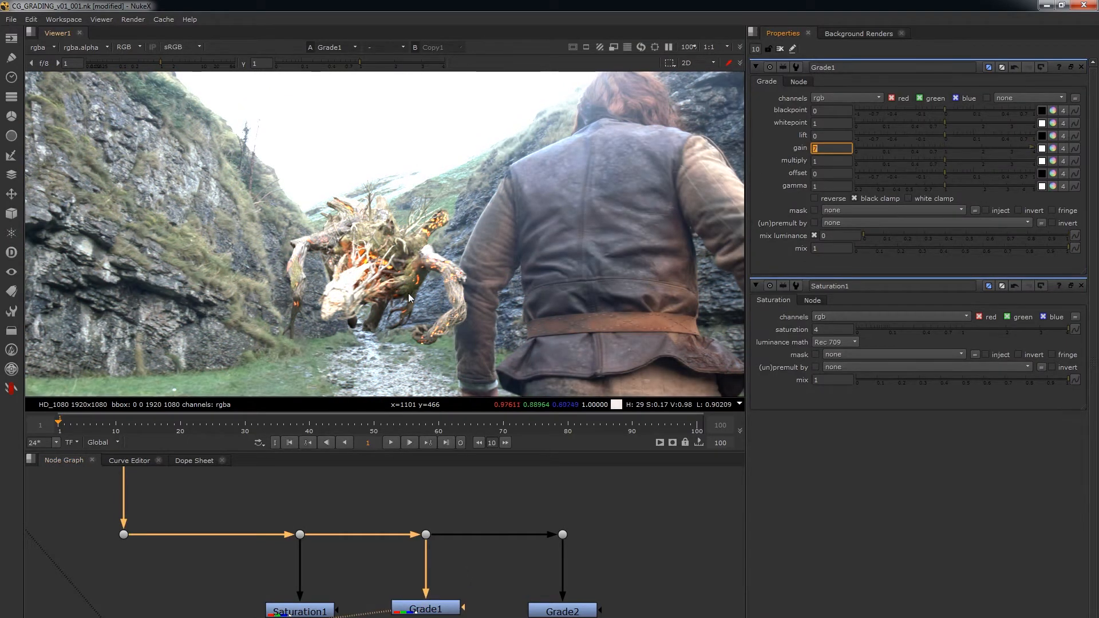
text(8)
key(Return)
alt+middle_drag(356, 338, 484, 318)
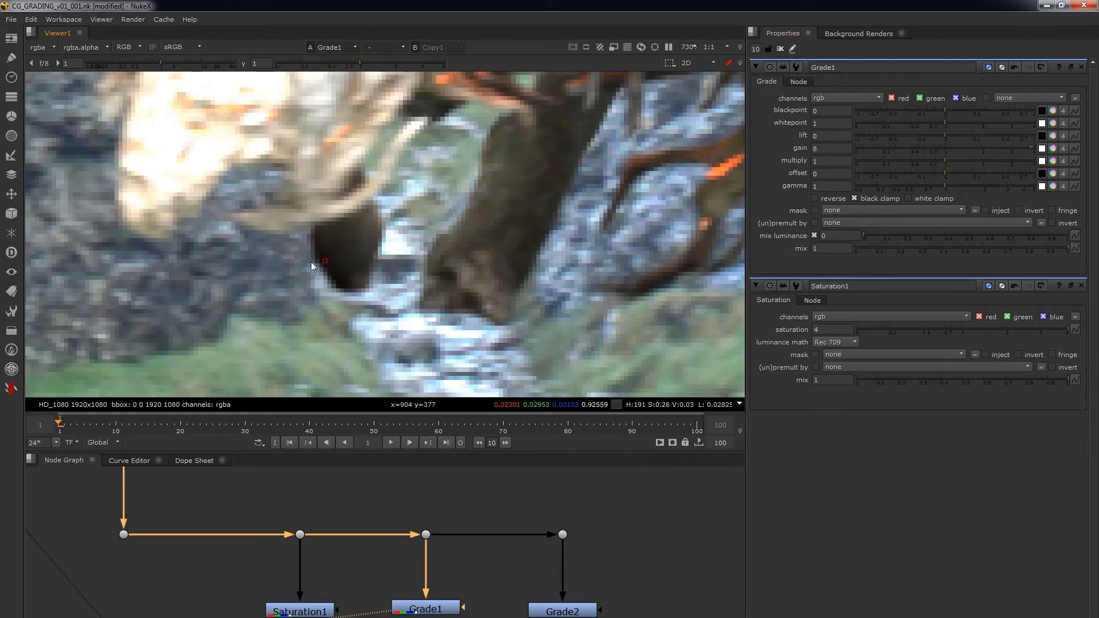
- Close the open properties, view the Grade2 node, and lower its gain to 0.04
click(780, 49)
click(563, 610)
key(1)
key(Return)
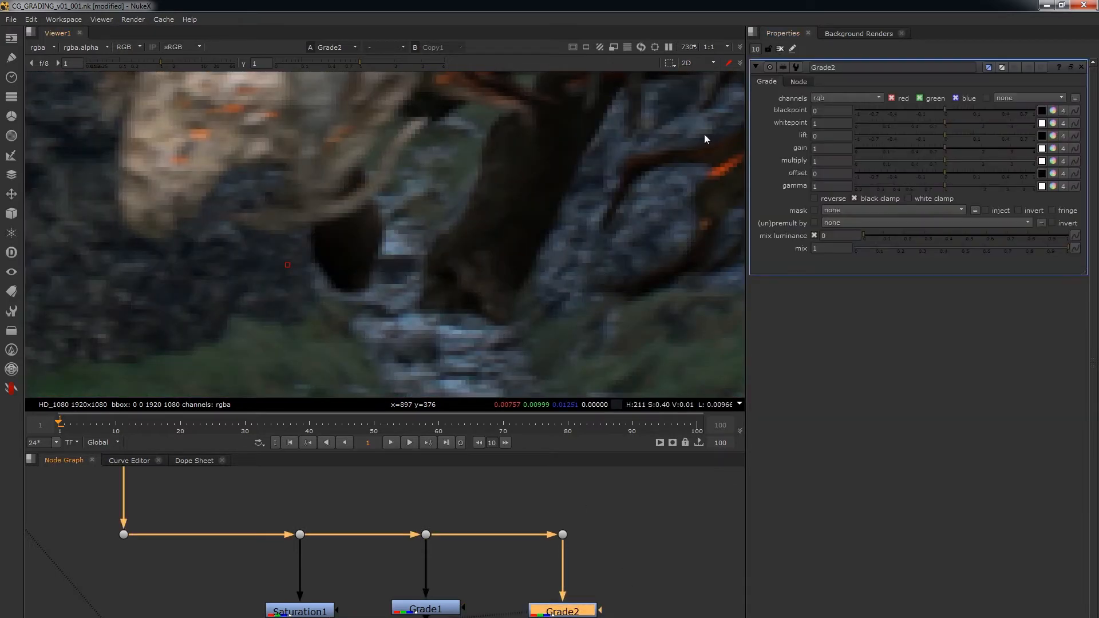
scroll(404, 226, down, 4)
drag(900, 150, 868, 147)
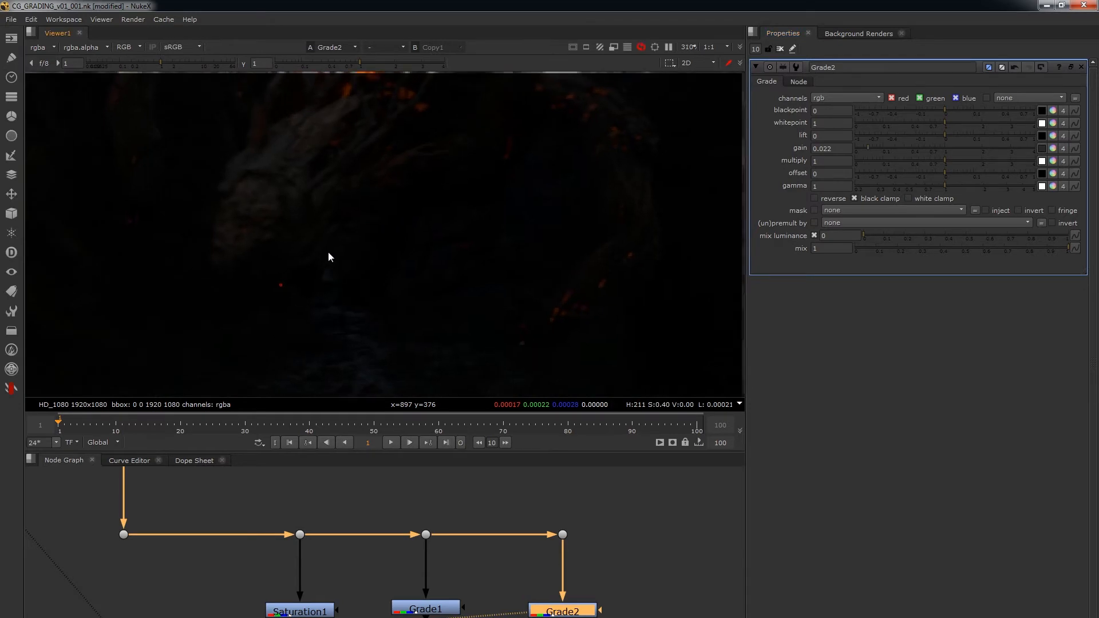
scroll(327, 257, down, 2)
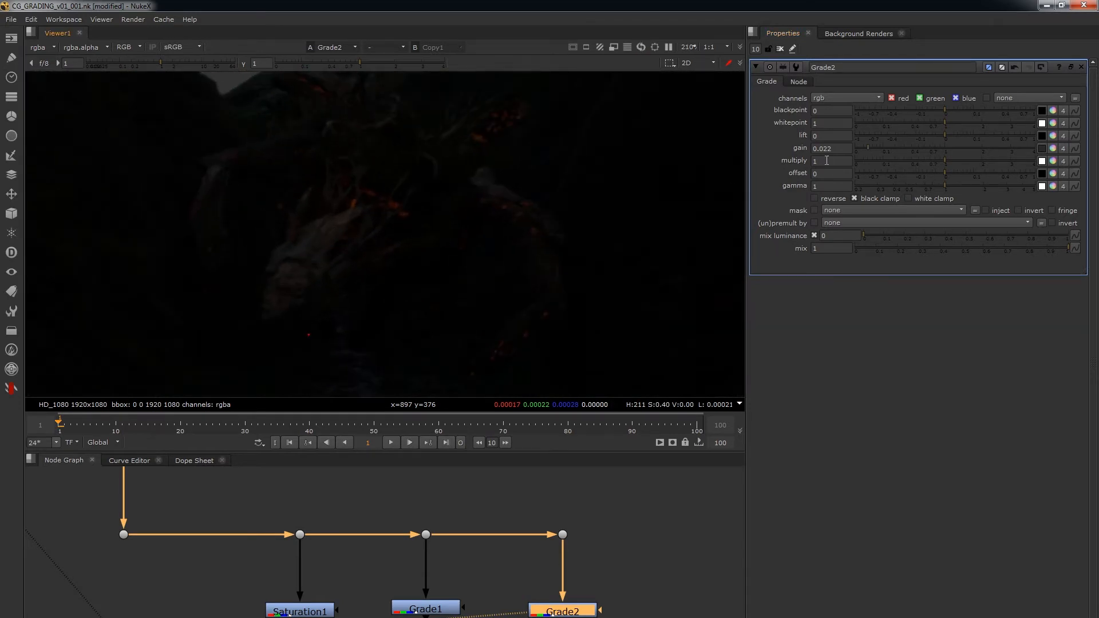
click(873, 147)
- Examine the darkened creature up close and sample pixels on the path beneath it
scroll(402, 269, up, 2)
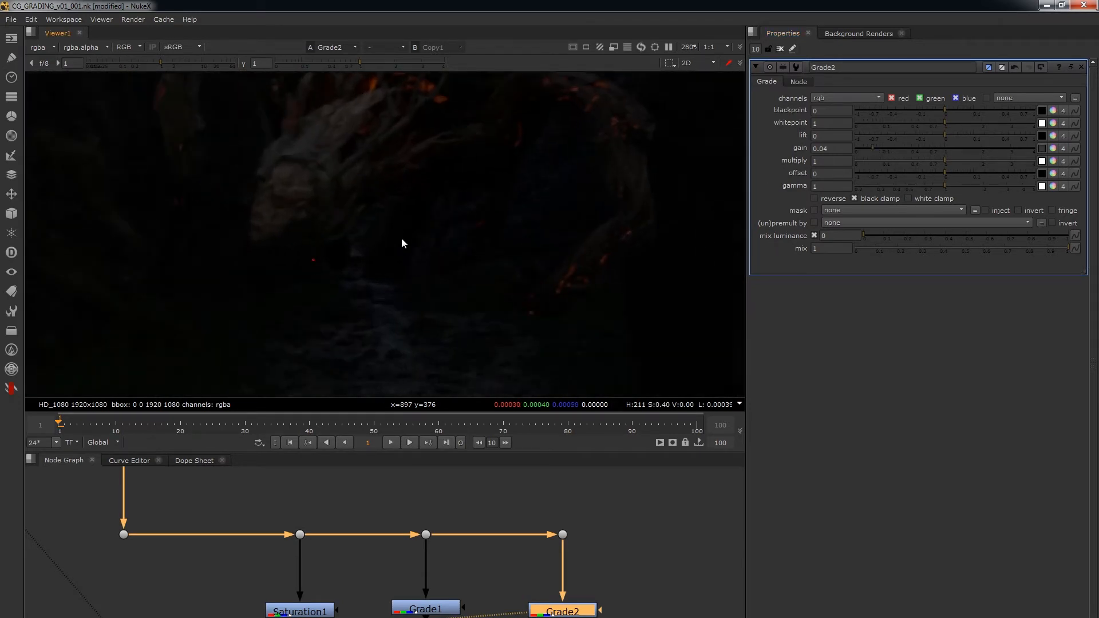
middle_drag(393, 187, 400, 211)
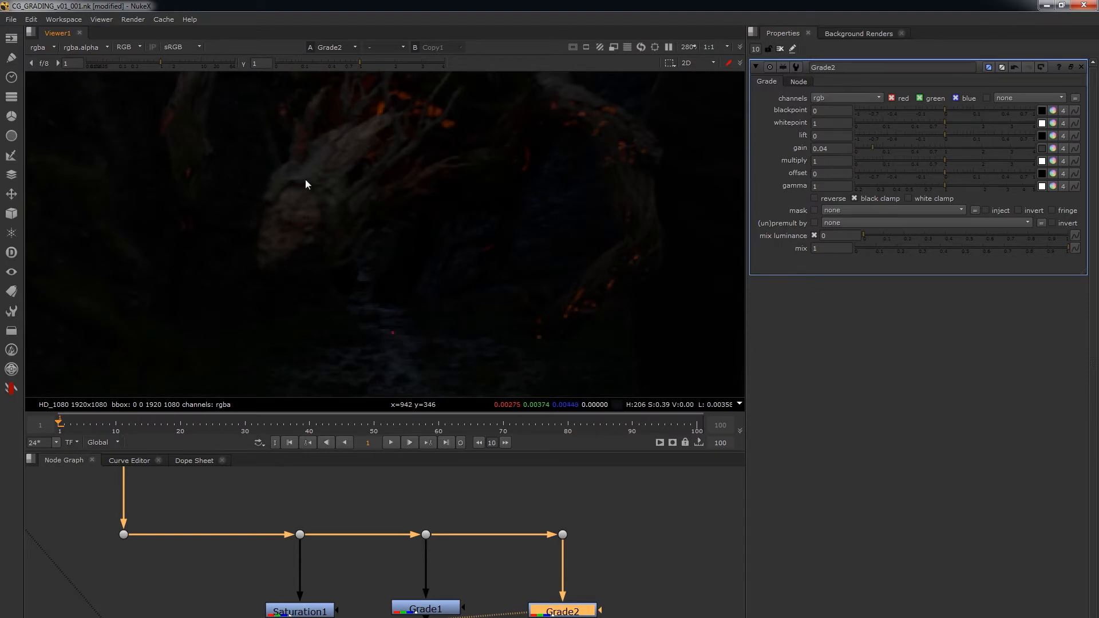
ctrl+click(374, 310)
ctrl+click(388, 308)
key(f)
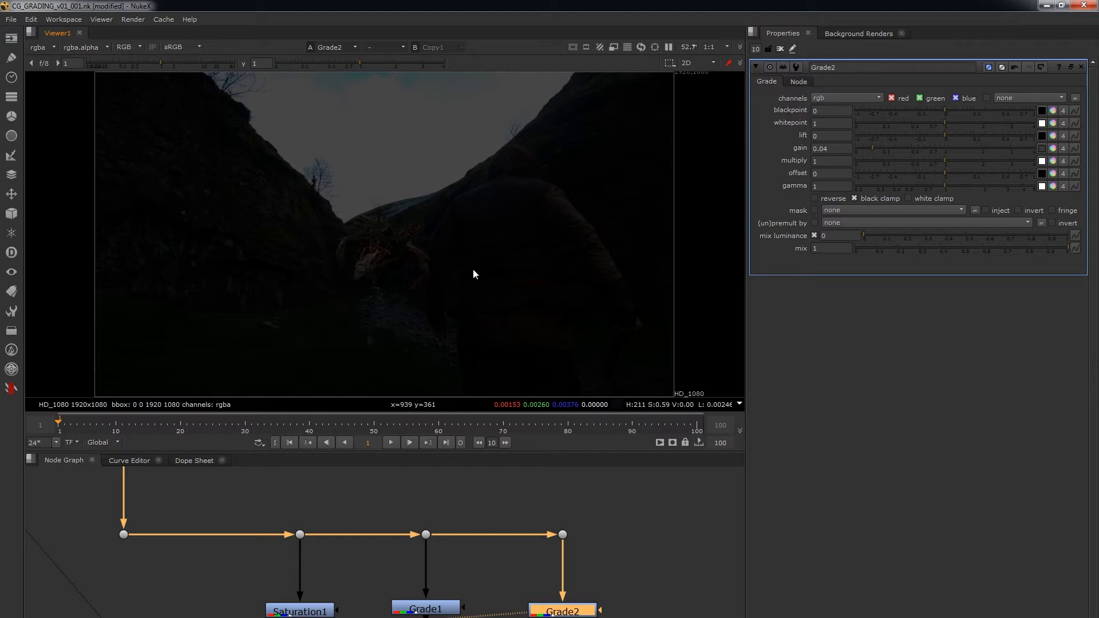
- Compare the Saturation1 result, the Grade1 result, and the ungraded input in the viewer, examining the creature against the background
key(1)
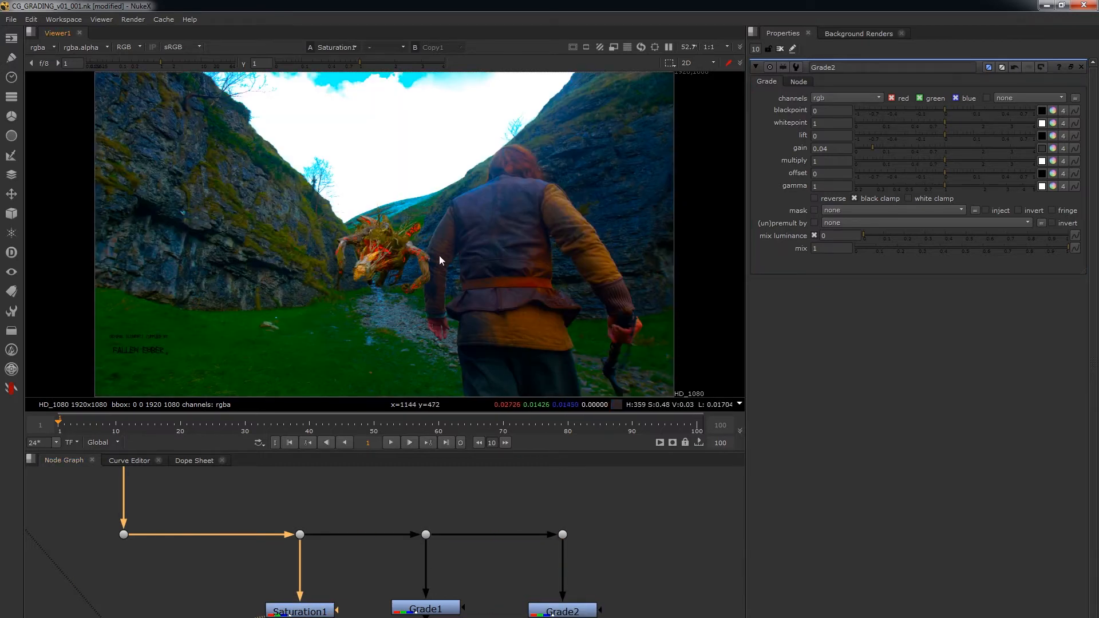
scroll(440, 261, up, 5)
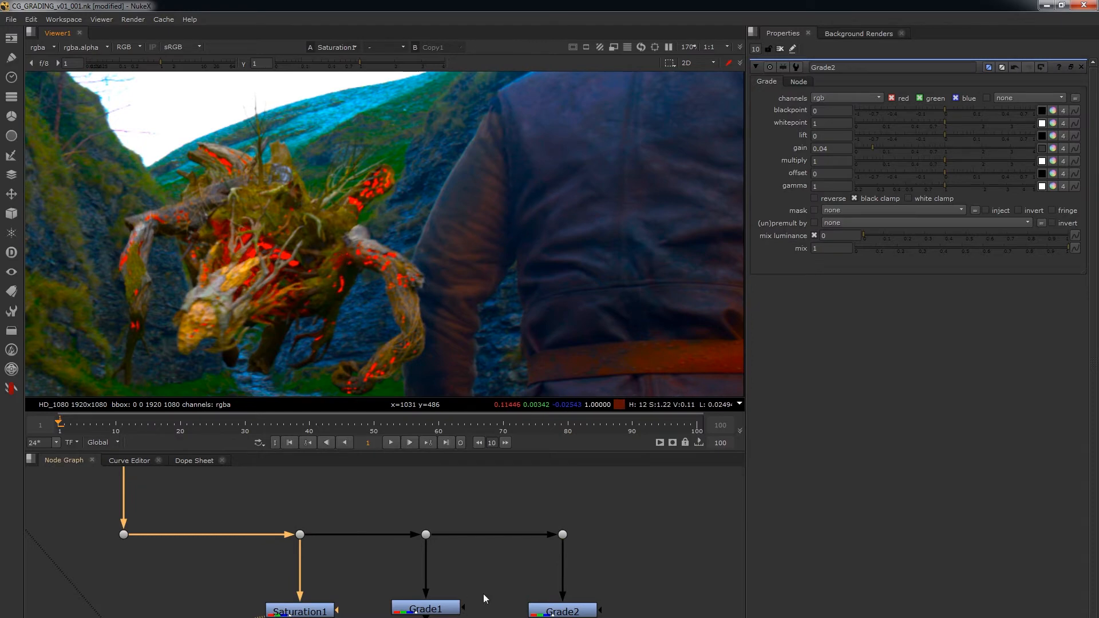
key(2)
key(f)
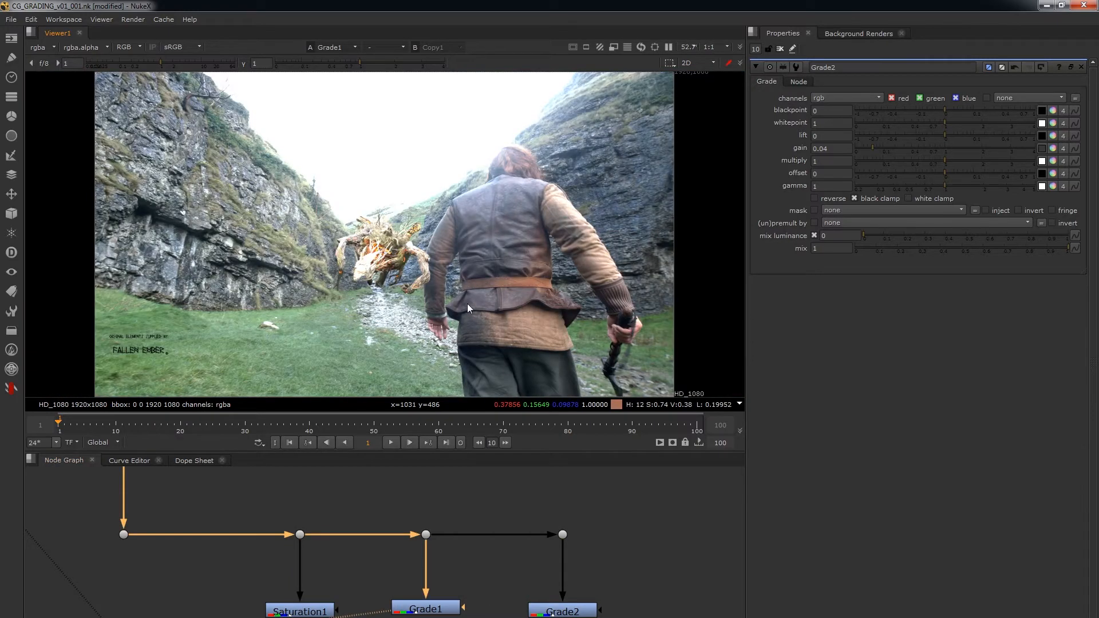
scroll(397, 261, up, 5)
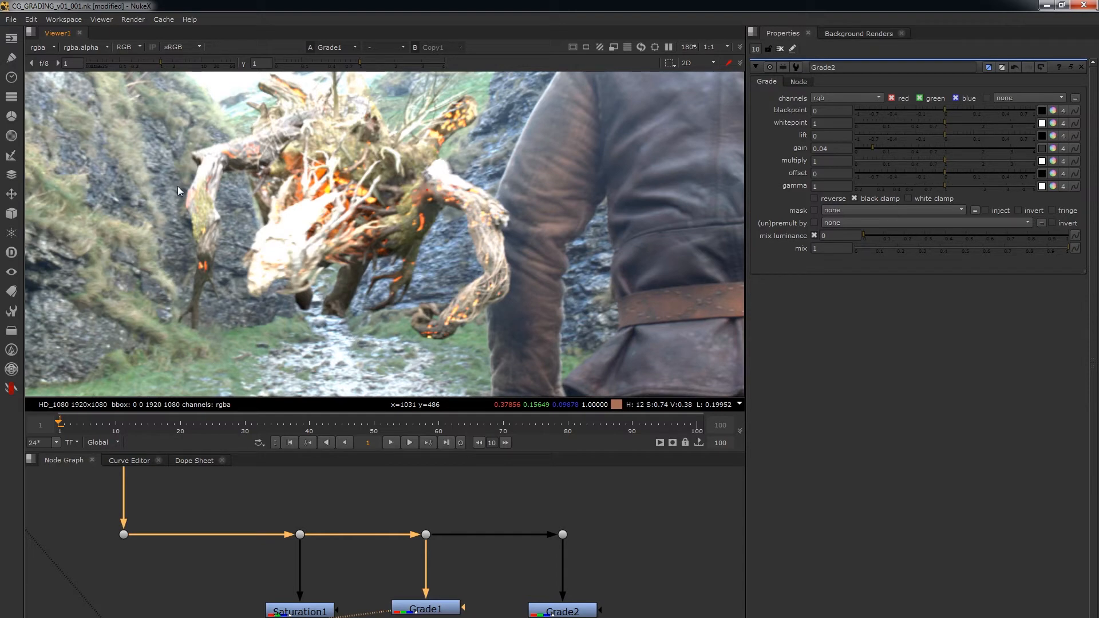
ctrl+shift+click(426, 534)
scroll(351, 343, up, 3)
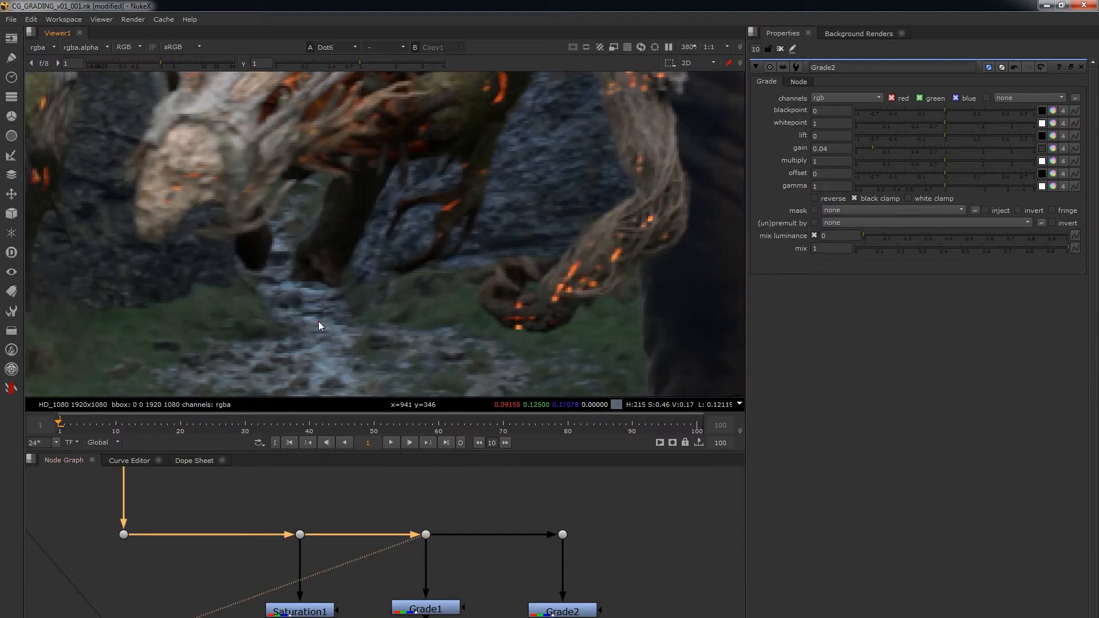
- View the ungraded composite from the dot above Saturation1 and set the viewer gain to 1.8, checking the full frame and the creature
scroll(343, 320, down, 3)
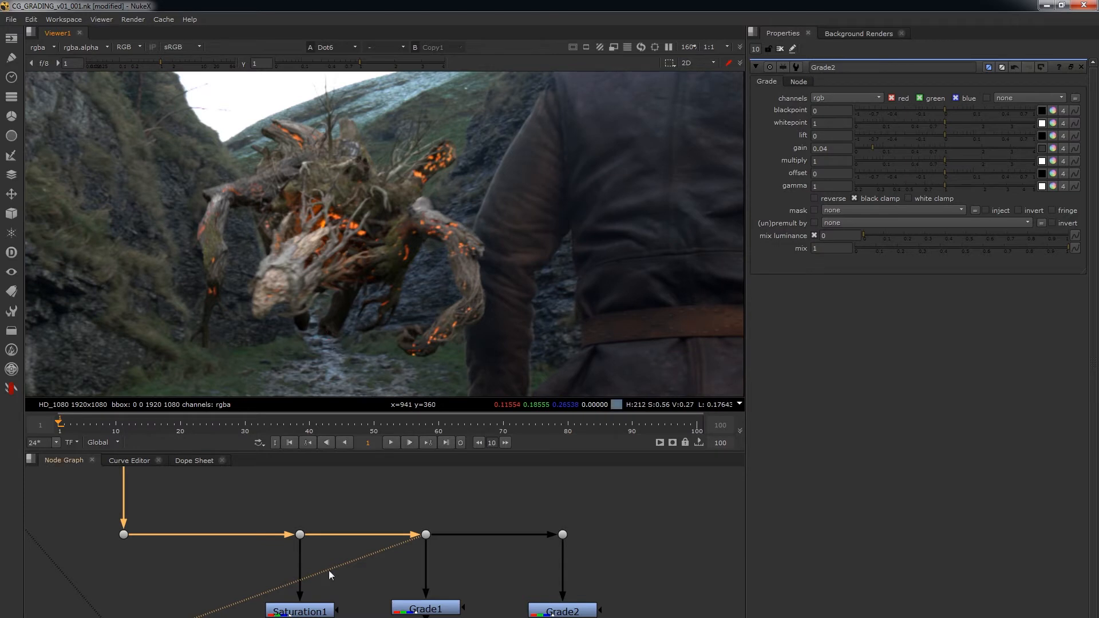
drag(328, 570, 304, 533)
middle_drag(543, 289, 397, 331)
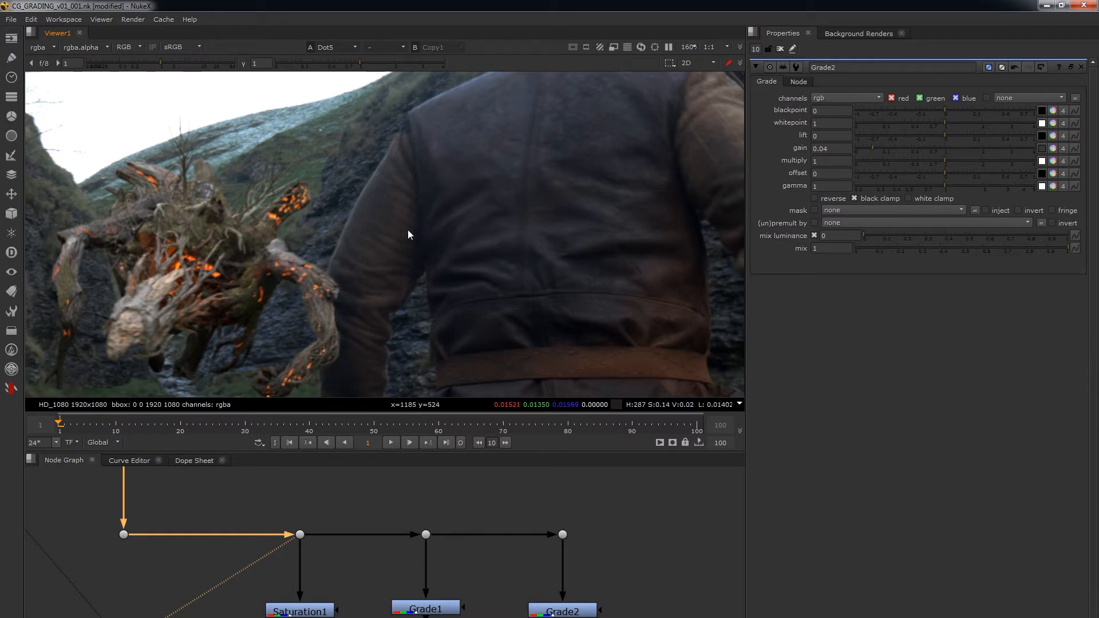
click(171, 64)
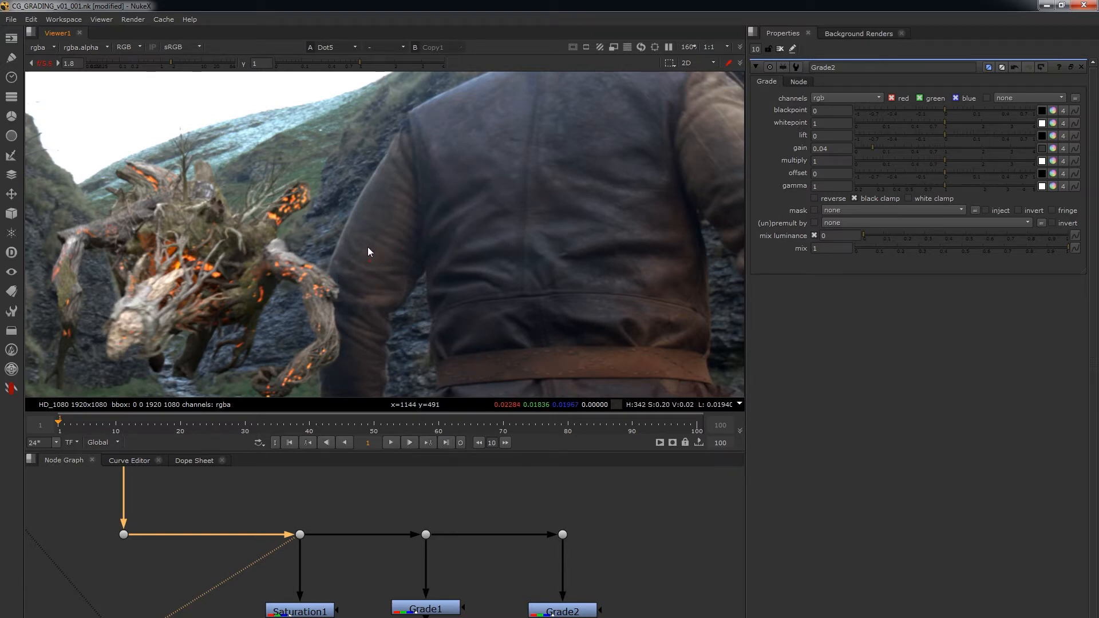
key(f)
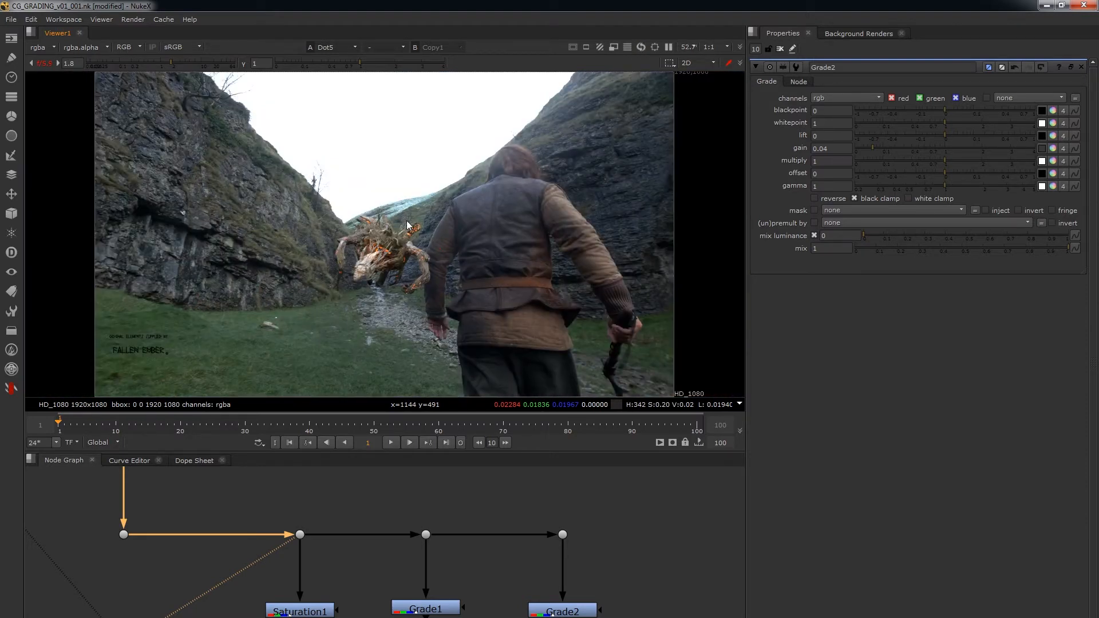
scroll(356, 274, up, 5)
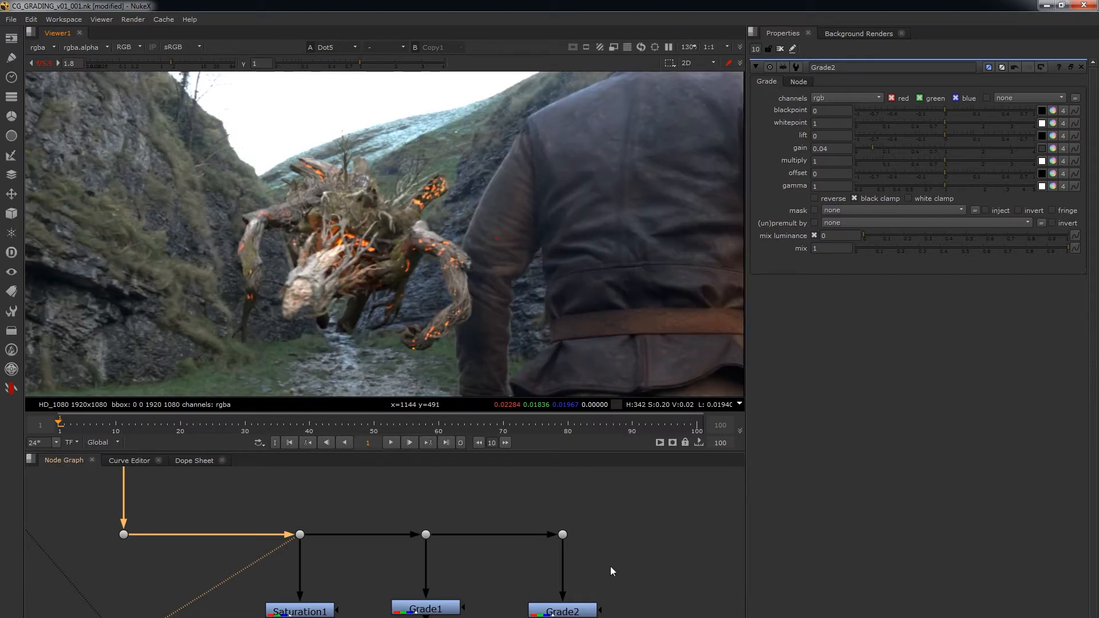
- Compare the Grade2 result with the ungraded image in the viewer, examining the creature beside the man's jacket
click(550, 609)
key(1)
click(426, 535)
key(1)
click(300, 535)
key(1)
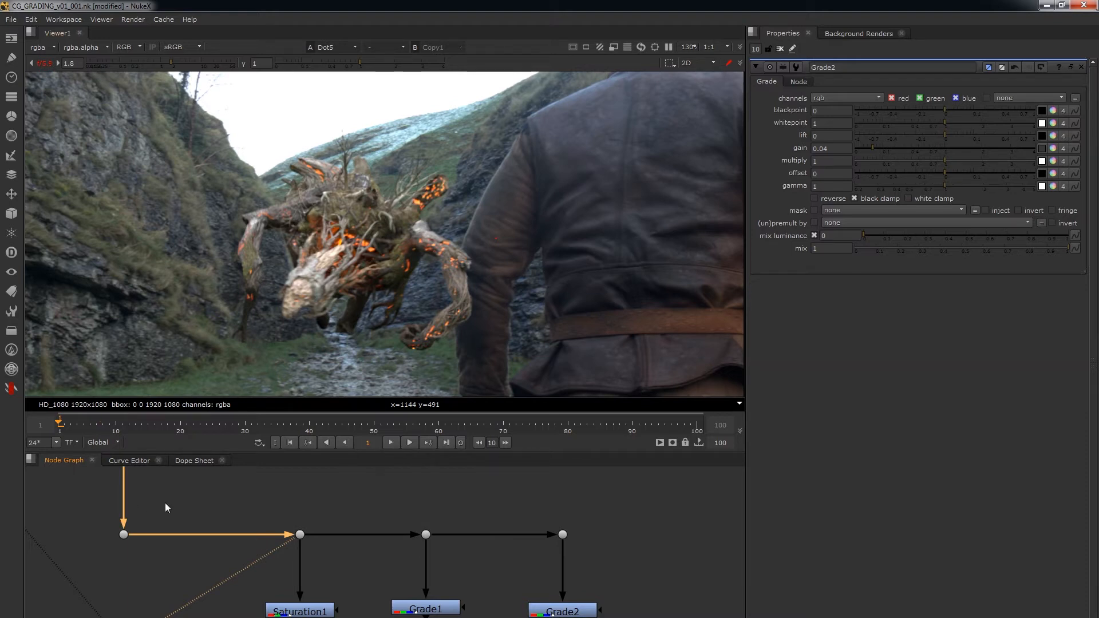
ctrl+right_click(500, 229)
middle_drag(513, 227, 462, 232)
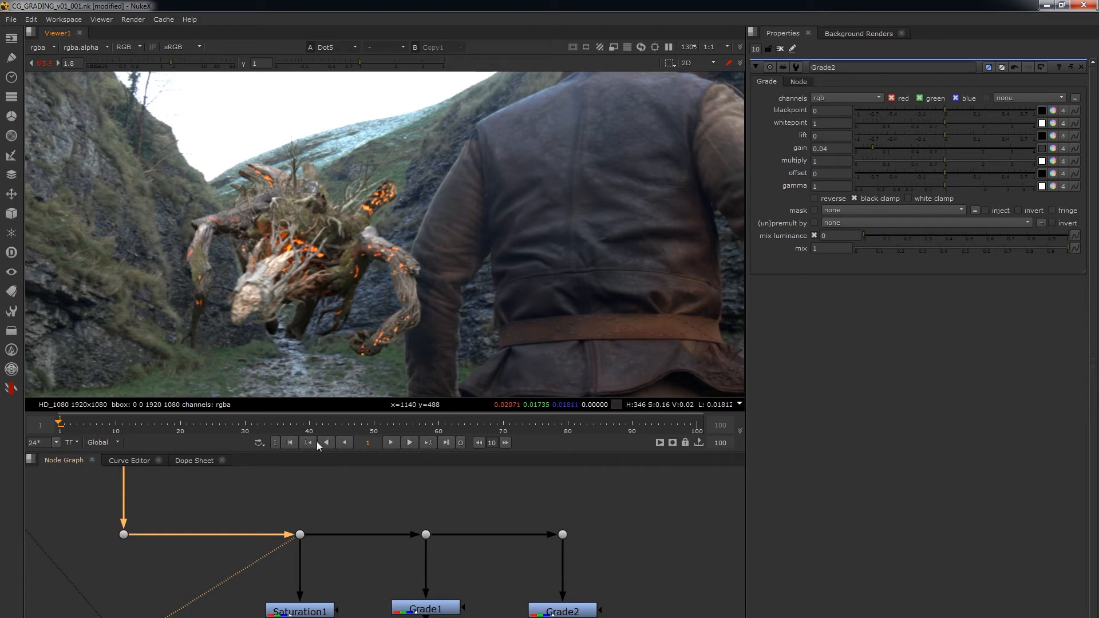
- View the Saturation1, Grade1 and Grade2 results in turn, and return the viewer to Merge1
scroll(344, 530, down, 5)
click(270, 542)
middle_drag(293, 534, 308, 555)
key(1)
scroll(313, 555, down, 1)
drag(345, 560, 324, 578)
key(1)
drag(380, 559, 361, 580)
key(1)
drag(416, 566, 382, 587)
key(1)
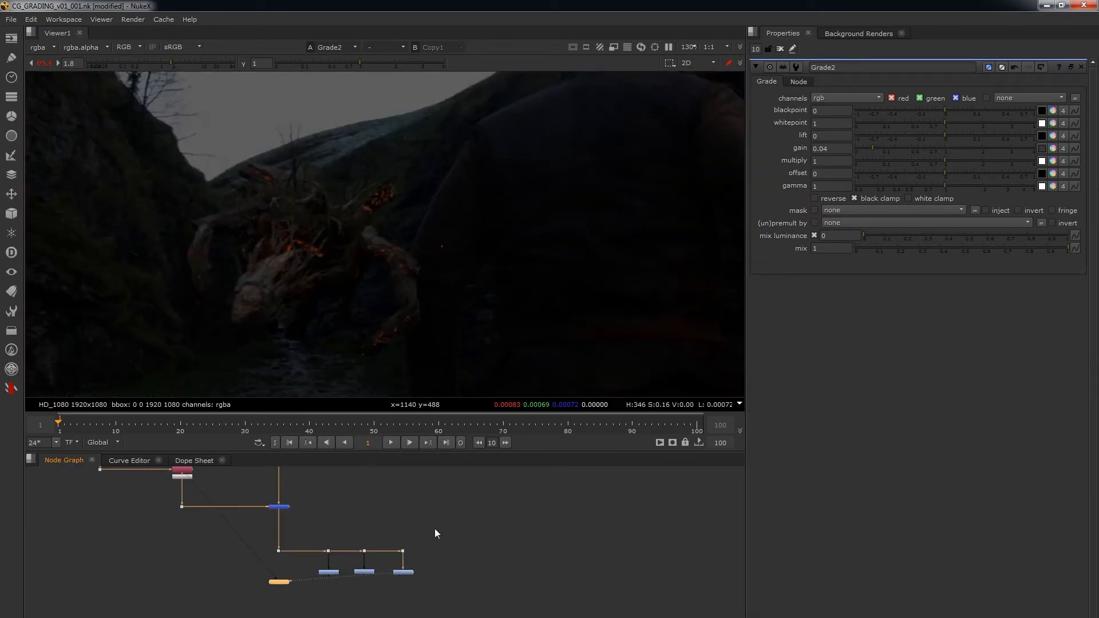
drag(314, 498, 259, 521)
key(1)
- Close the open properties, add a ColorCorrect node branching from the creature's Unpremult node, and view it
scroll(411, 516, down, 3)
middle_drag(405, 496, 382, 539)
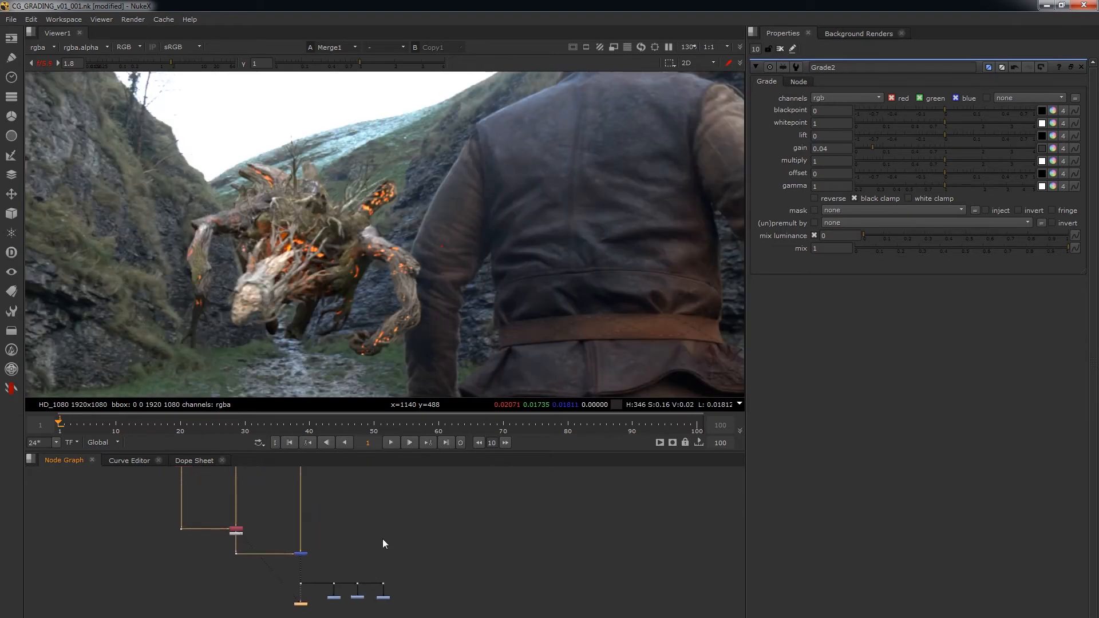
drag(457, 505, 134, 617)
middle_drag(321, 478, 335, 572)
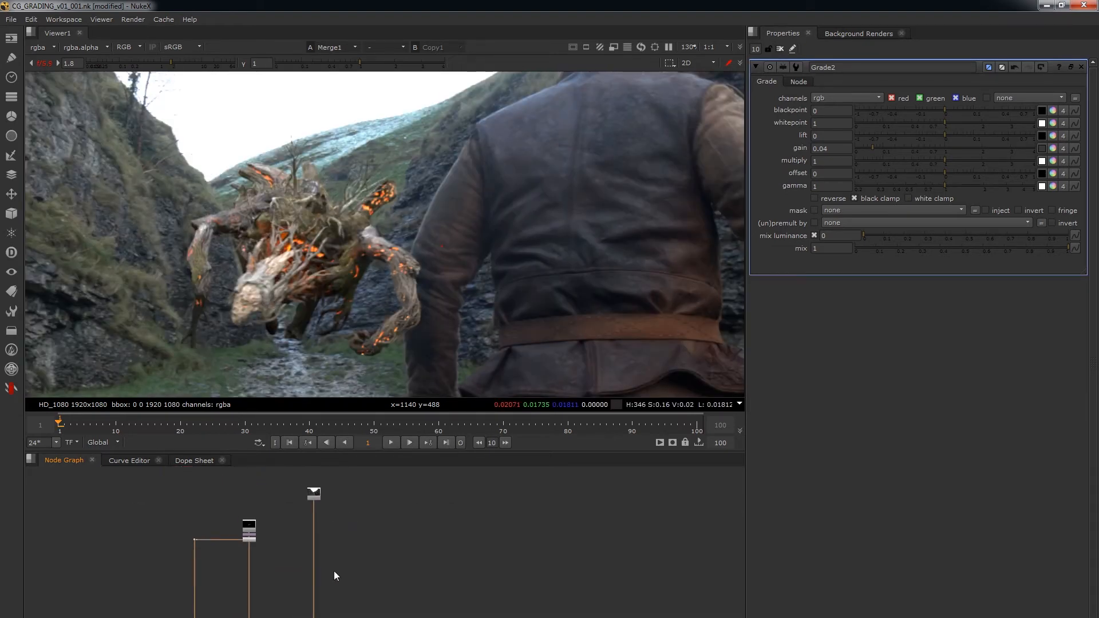
click(778, 49)
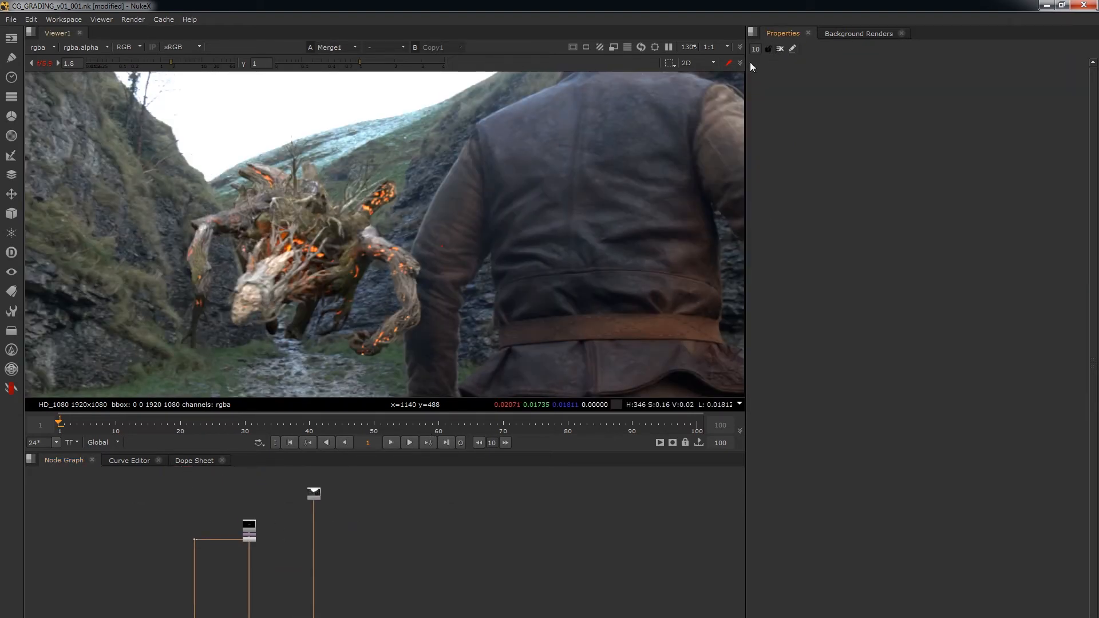
scroll(272, 546, up, 4)
key(Tab)
text(colorc)
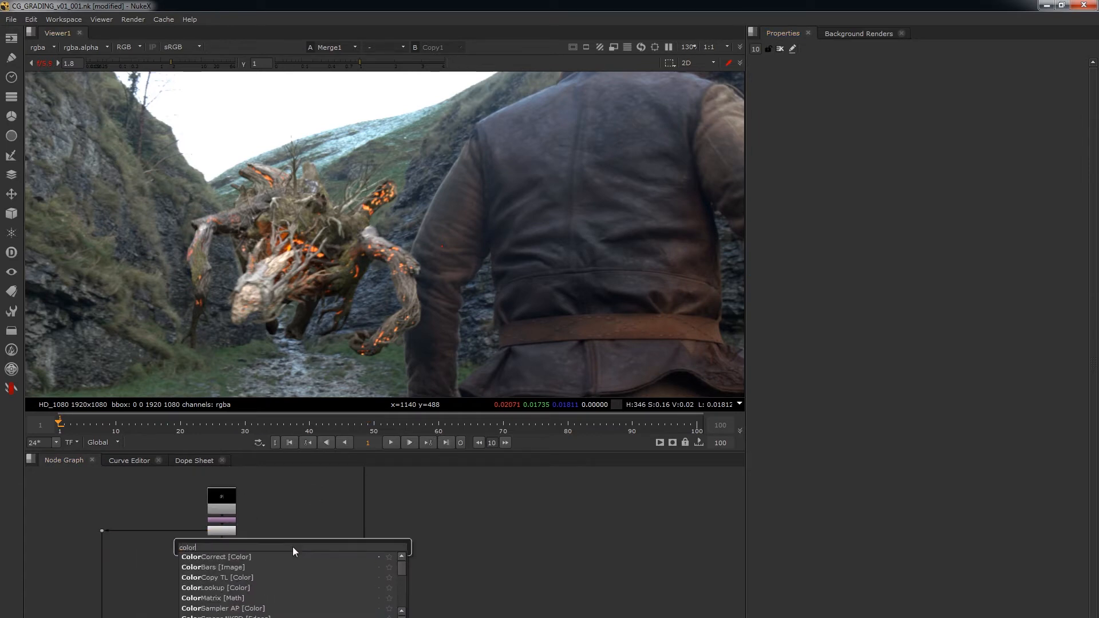
key(Return)
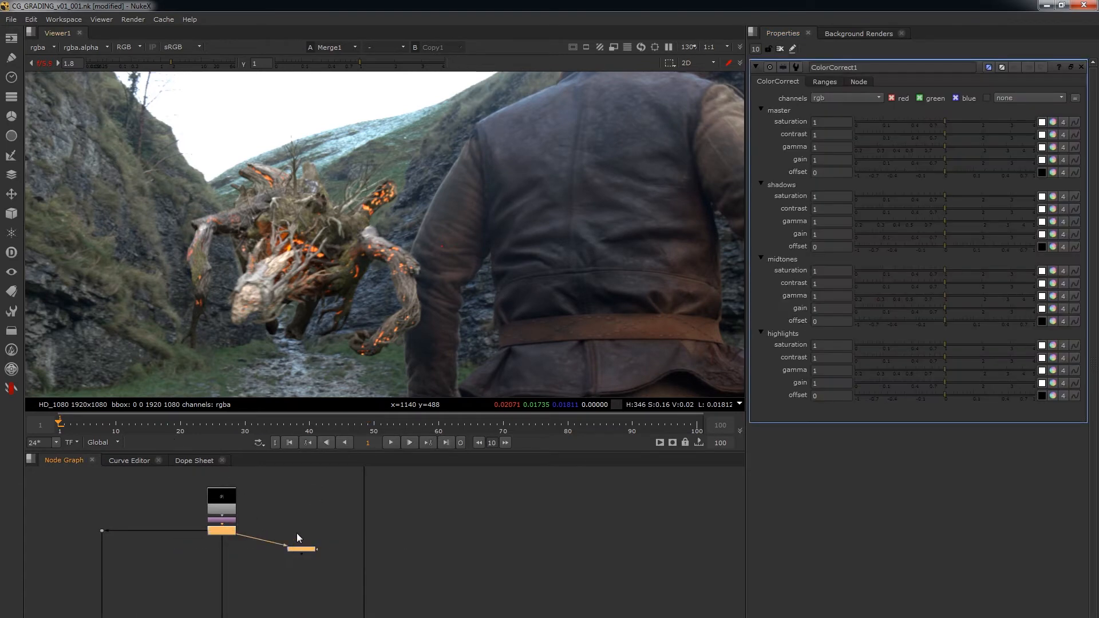
key(1)
click(272, 562)
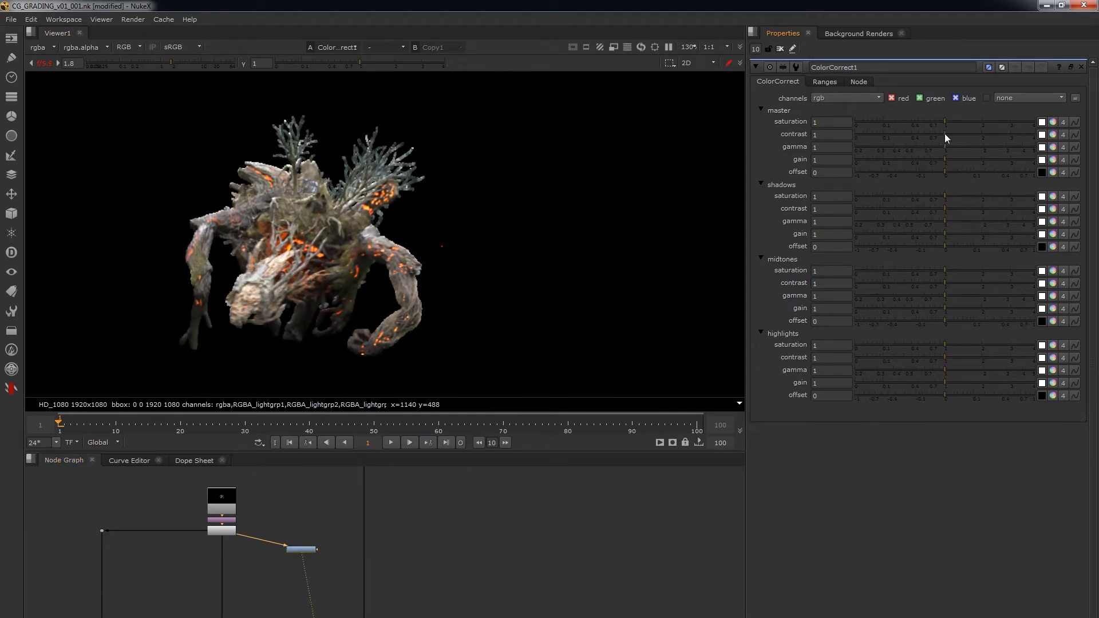
- Try a master contrast of 0.96 and gamma of 0.98 on ColorCorrect1, and reset both to 1
mouse_move(945, 132)
mouse_down()
mouse_move(912, 147)
mouse_move(944, 145)
mouse_up()
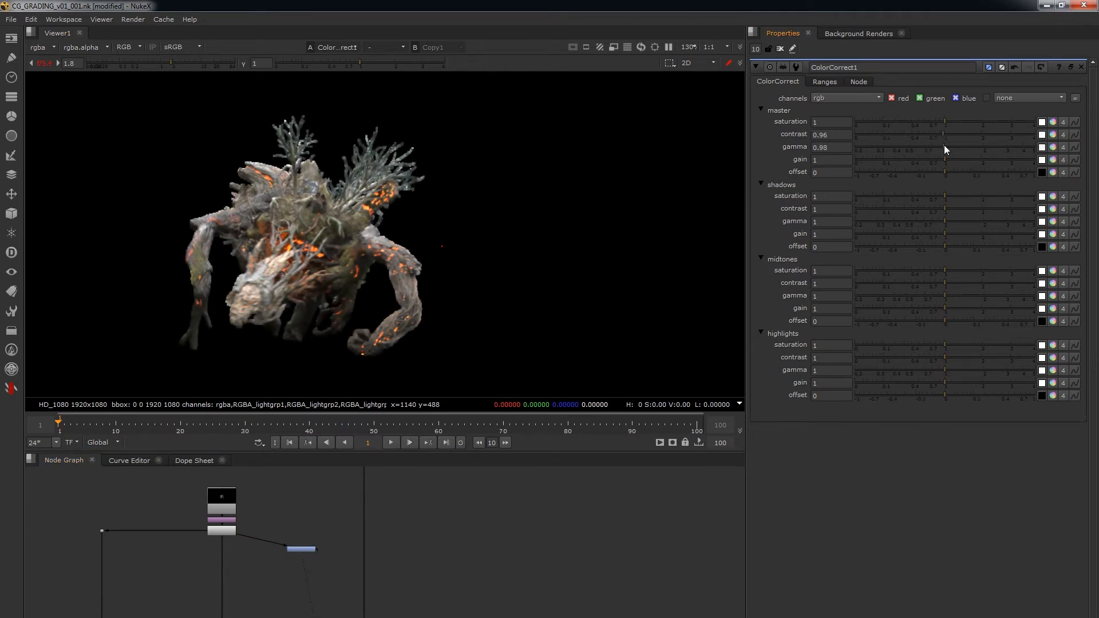
double_click(834, 133)
text(1)
double_click(833, 147)
text(1)
- Inspect the ColorCorrect1 tonal ranges, and raise the highlights gamma to 1.32 and gain to 1.12
click(822, 82)
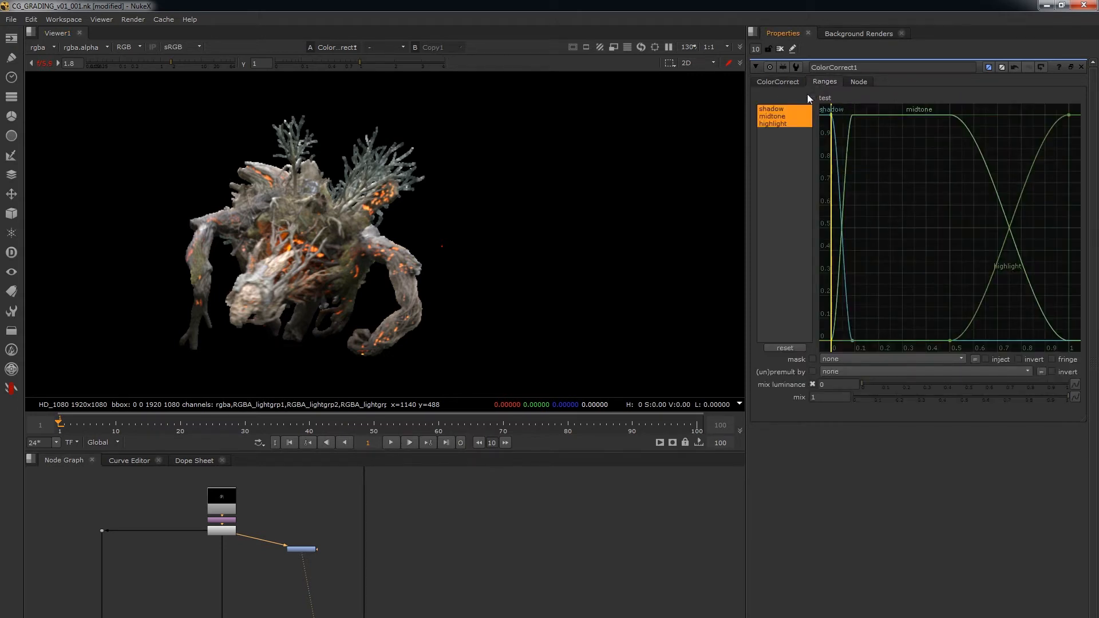
click(777, 81)
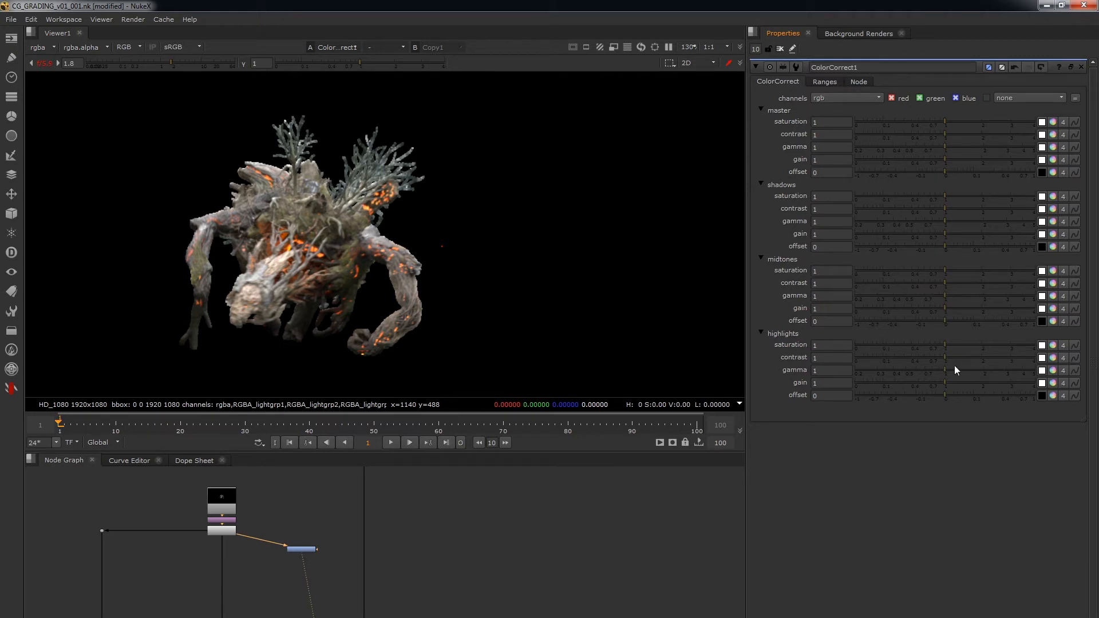
mouse_move(951, 368)
mouse_down()
mouse_move(1020, 370)
mouse_move(950, 383)
mouse_up()
- Extend the ColorCorrect1 shadow range curve to about 0.19, and review the midtone curve against the correction settings
click(825, 81)
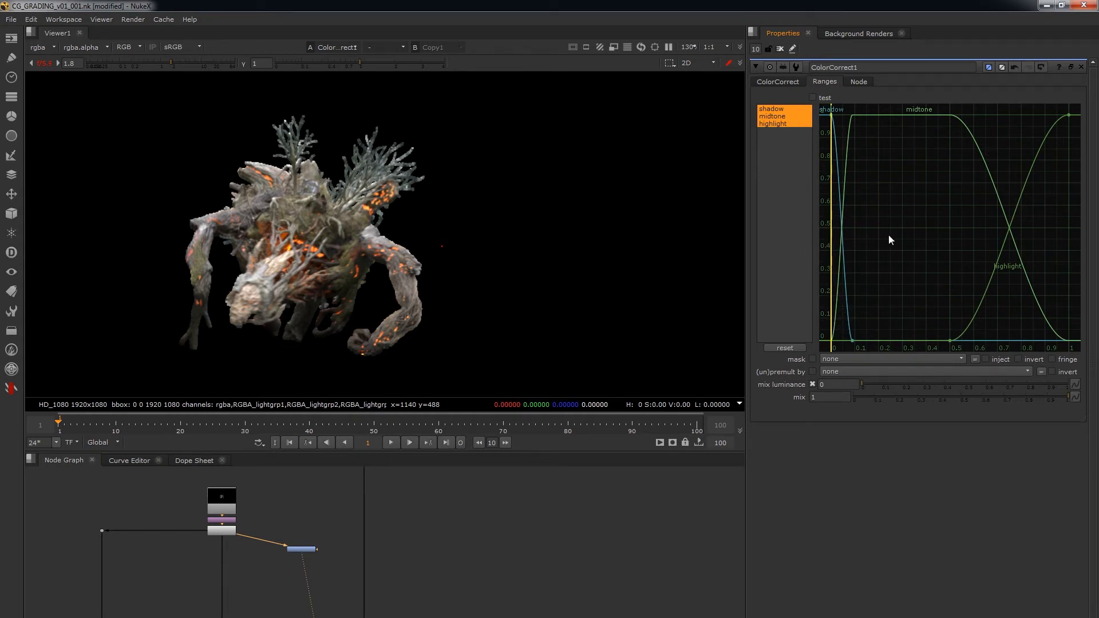
drag(850, 341, 877, 331)
click(774, 82)
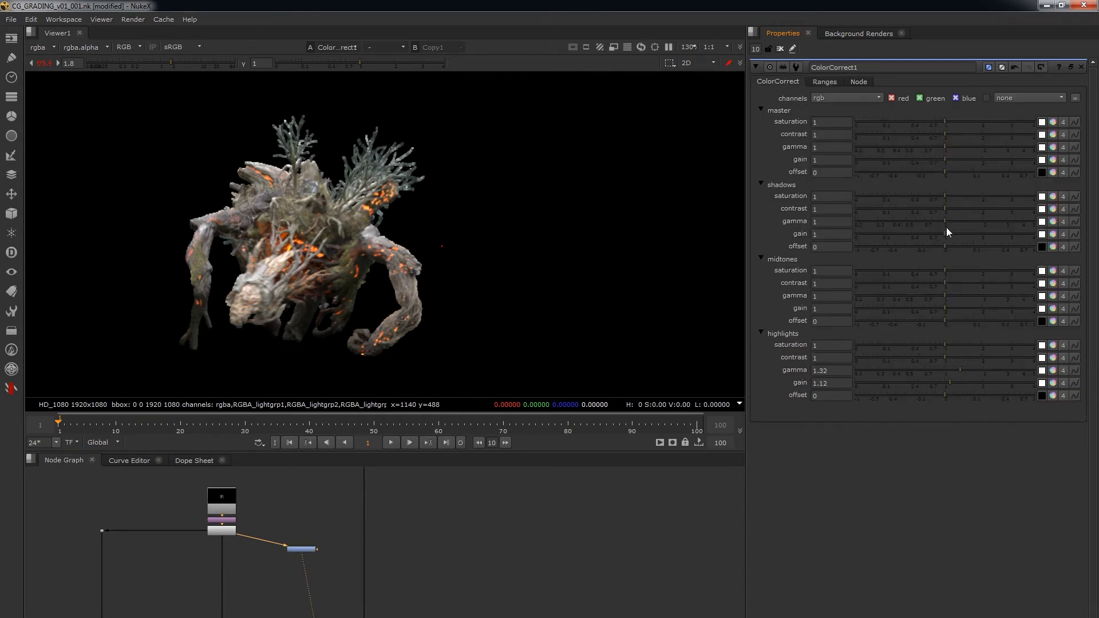
click(828, 82)
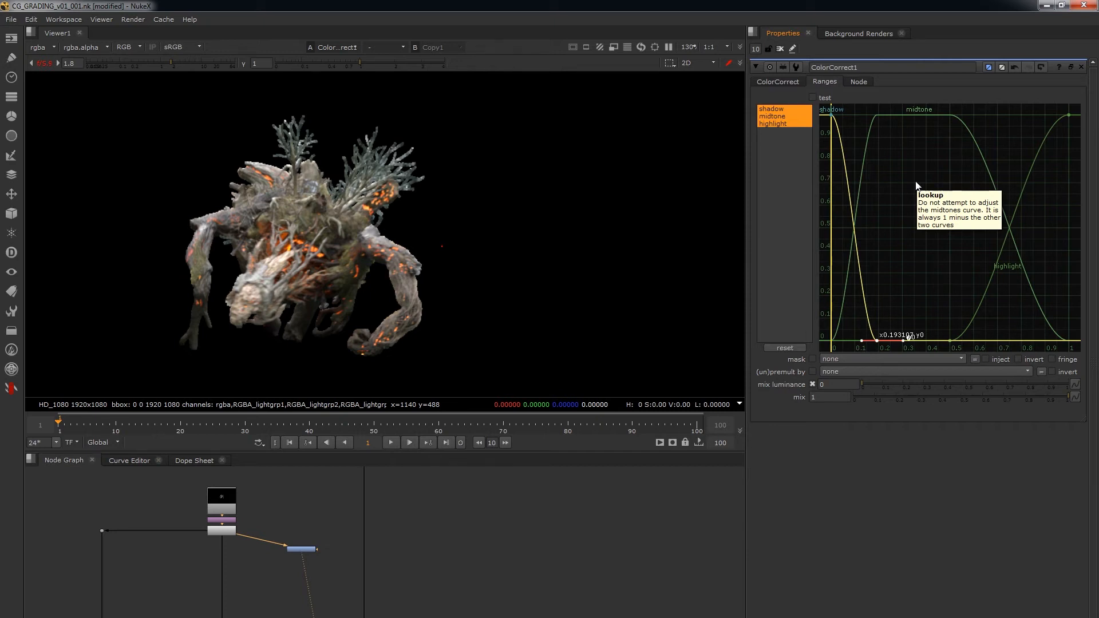
click(916, 193)
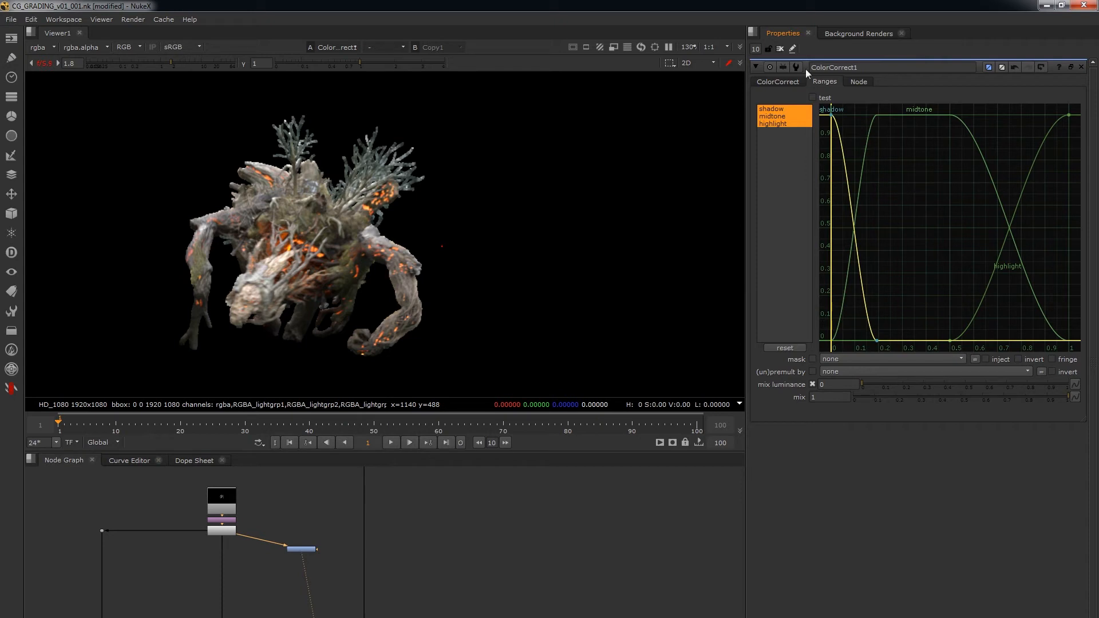
click(777, 81)
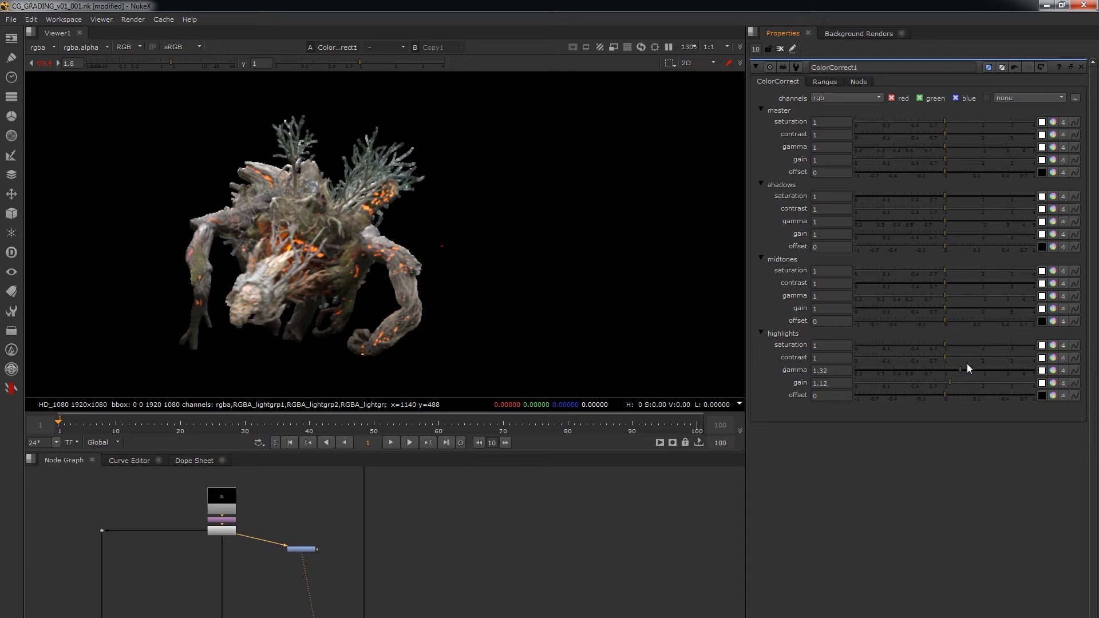
click(825, 82)
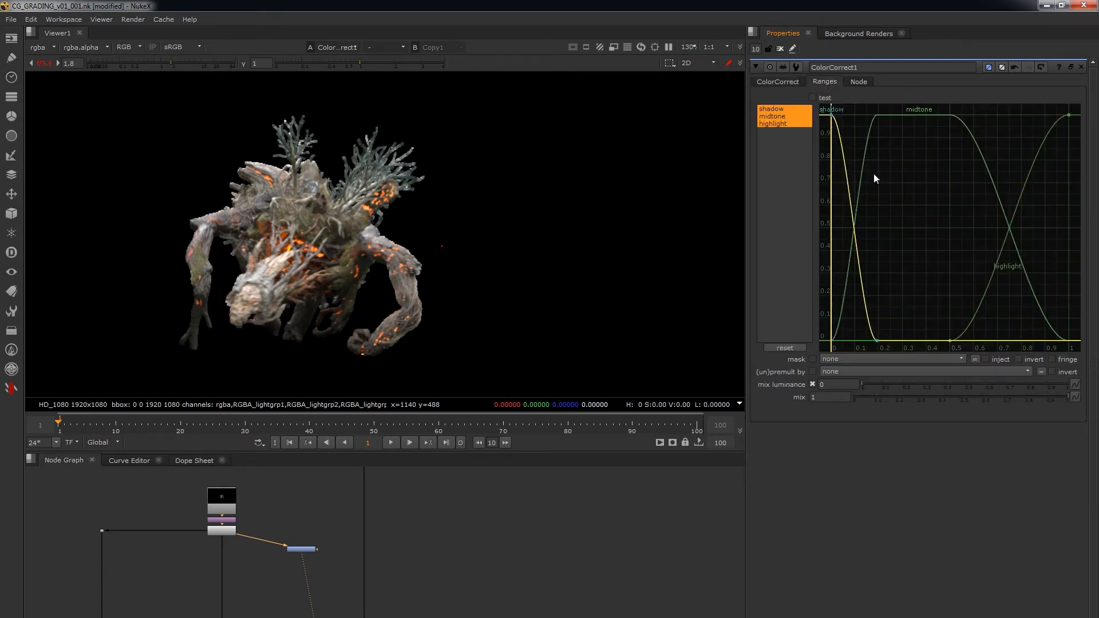
click(879, 116)
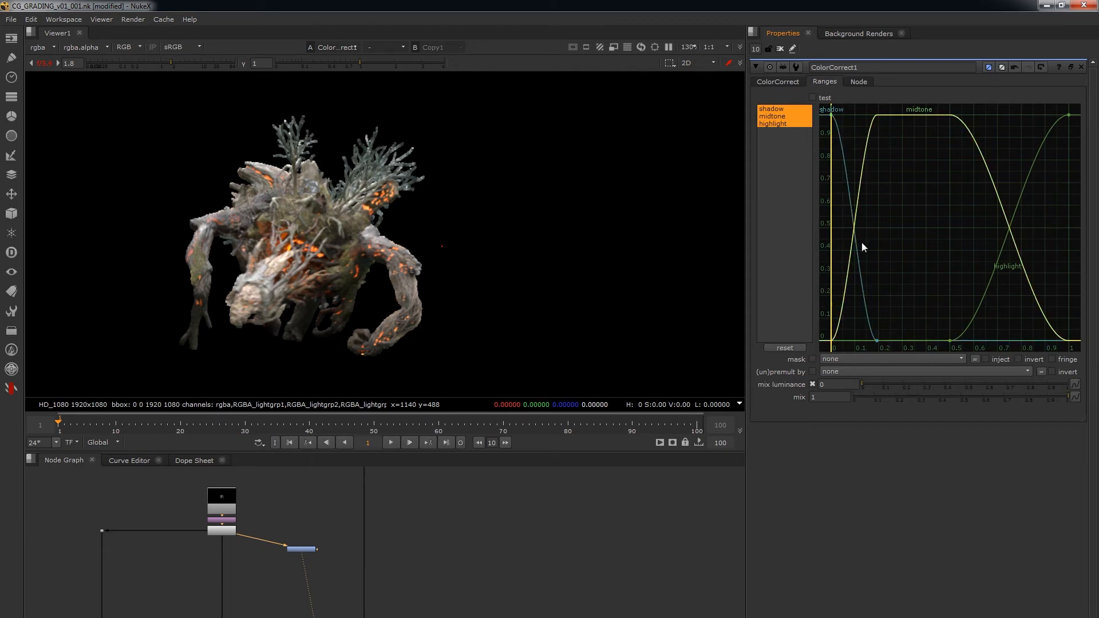
click(777, 81)
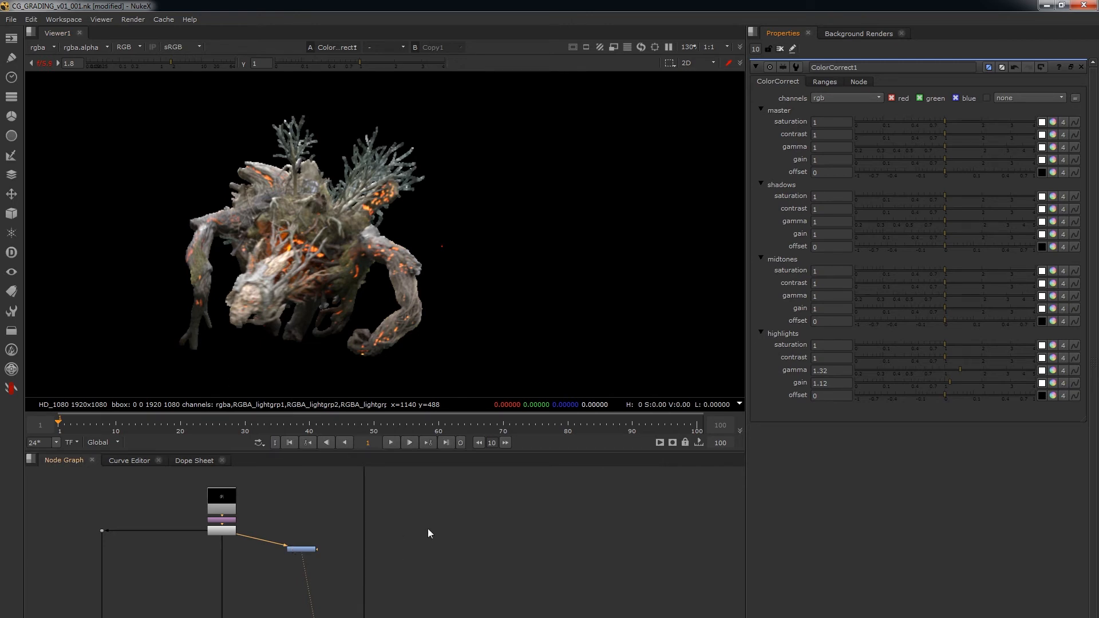
- Delete the ColorCorrect1 node, restore it to look at its settings again, and delete it for good
click(302, 550)
key(Delete)
key(ctrl+z)
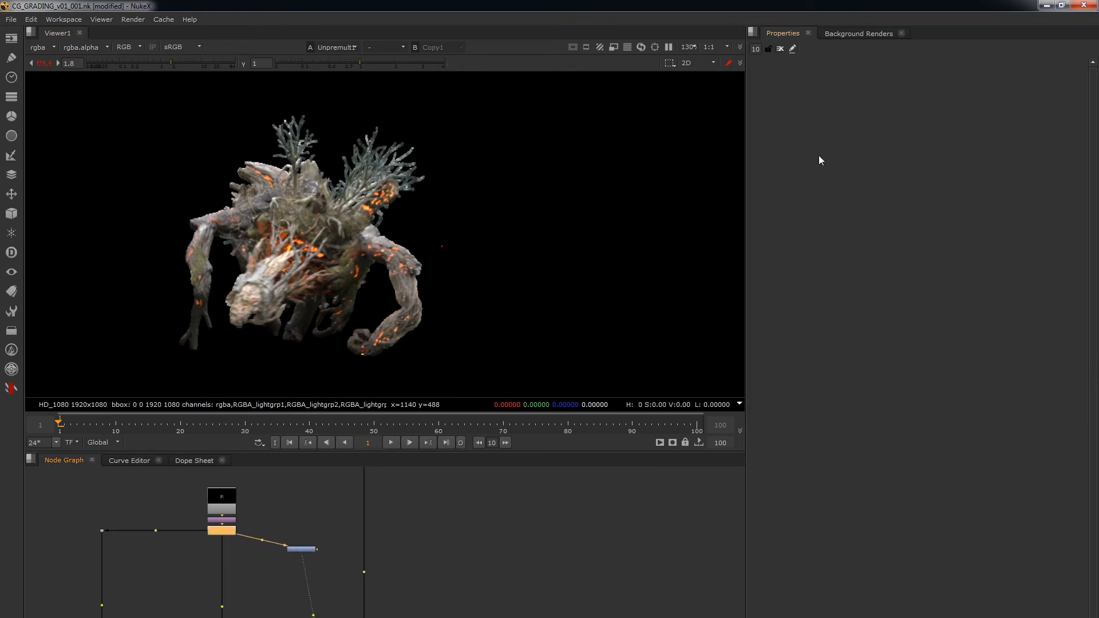
double_click(306, 550)
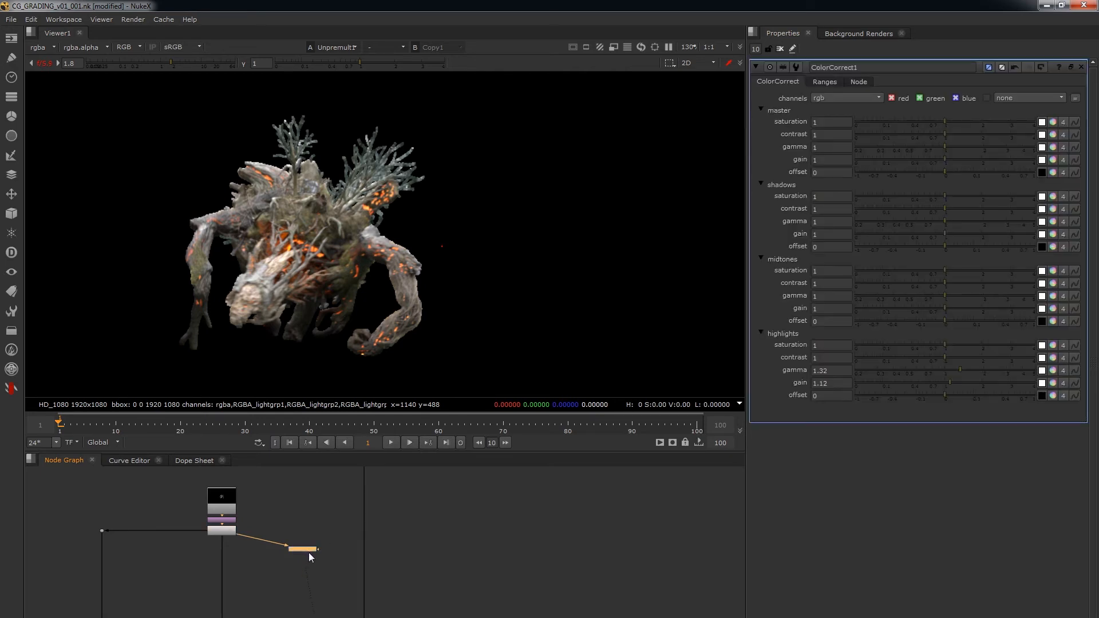
key(Delete)
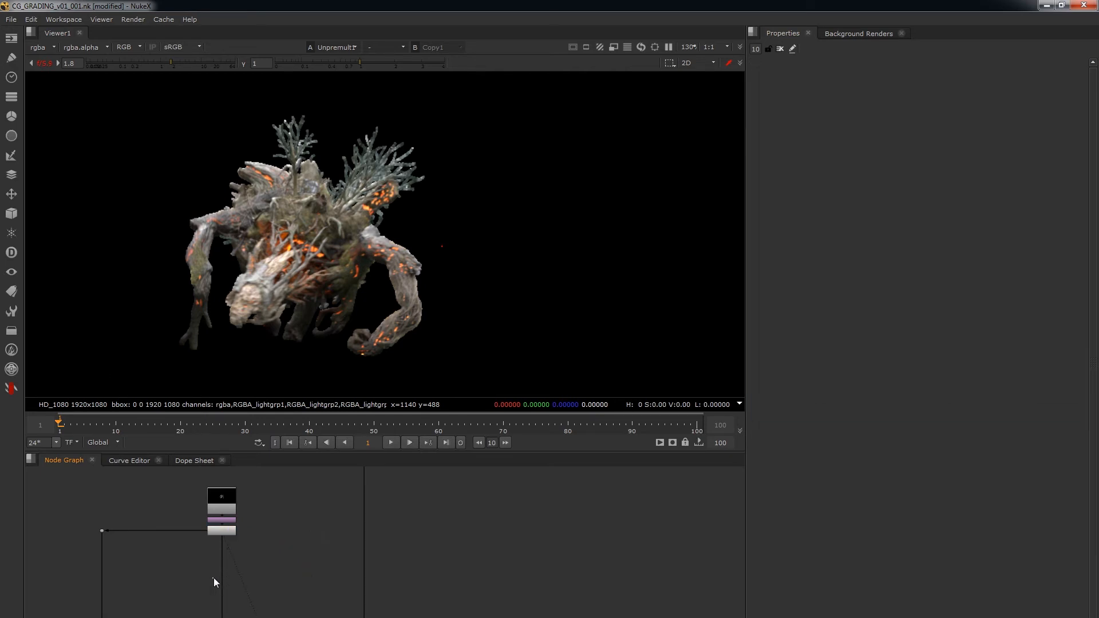
- Add a Grade node below the creature's Unpremult, view it, and sample its blackpoint from the dark area beneath the creature's head
key(g)
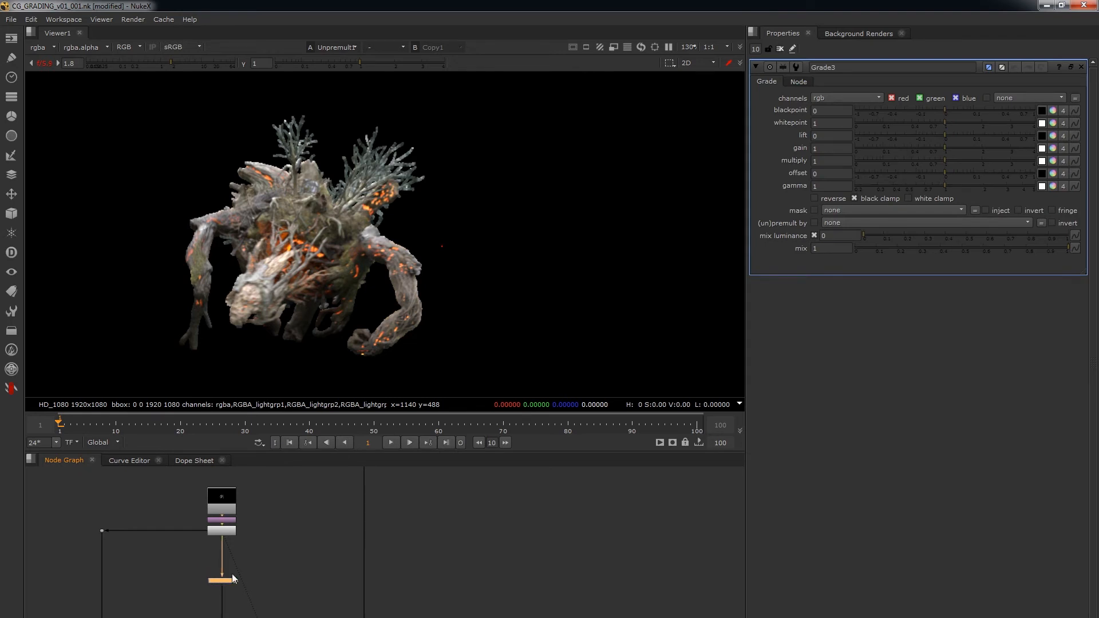
click(254, 547)
click(1042, 110)
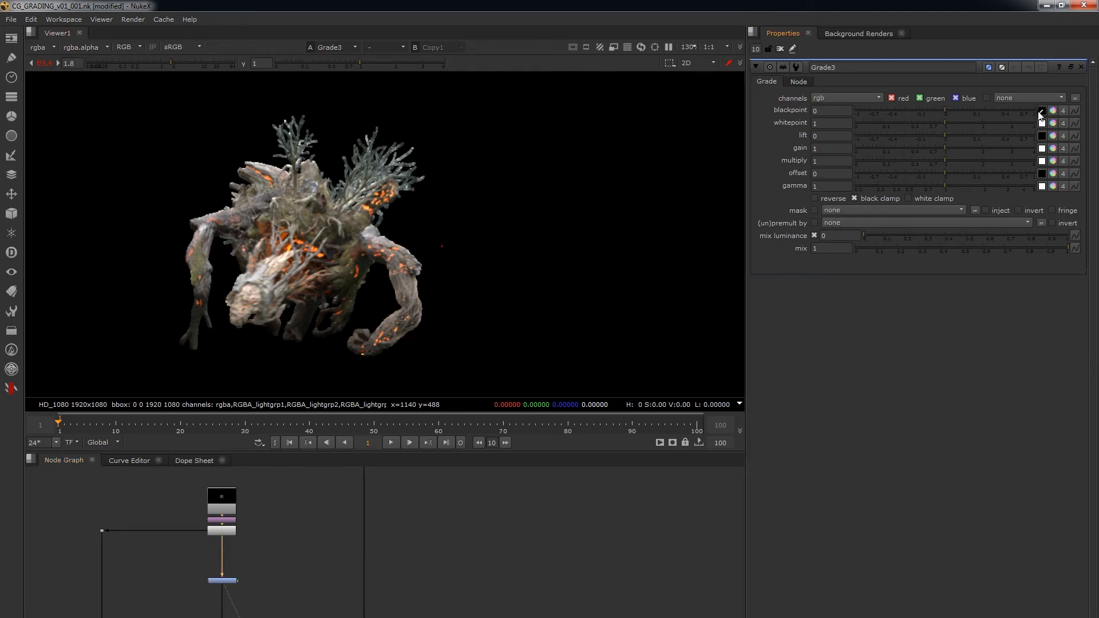
scroll(245, 280, up, 7)
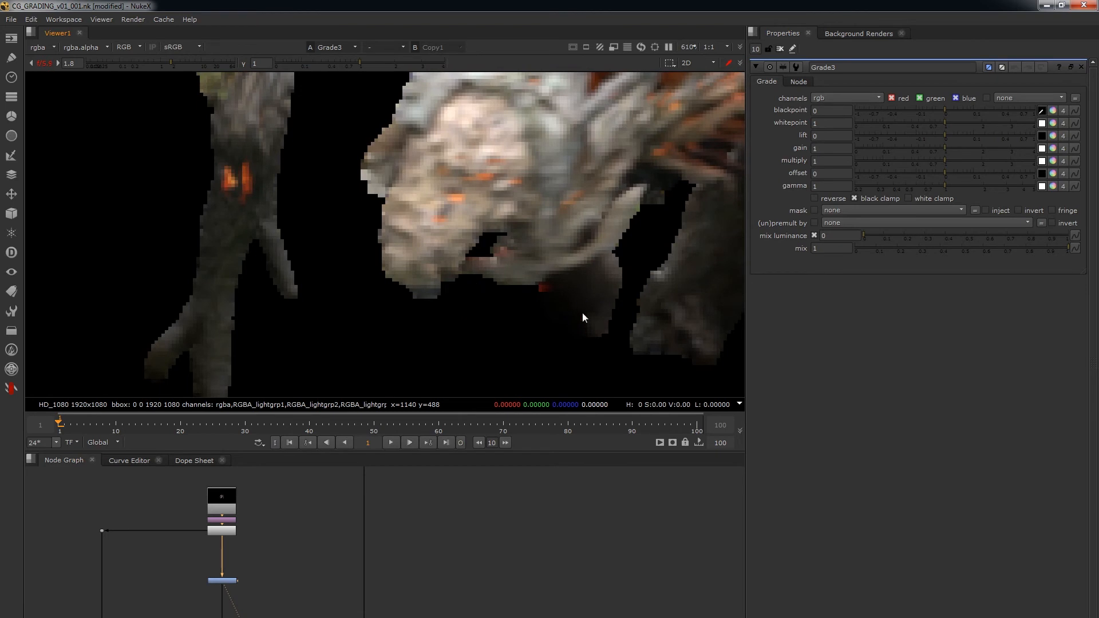
ctrl+click(568, 300)
- View Merge1 and disable it so that only the background plate is displayed
scroll(467, 510, down, 7)
mouse_move(424, 518)
middle_down()
mouse_move(186, 431)
mouse_move(205, 452)
middle_up()
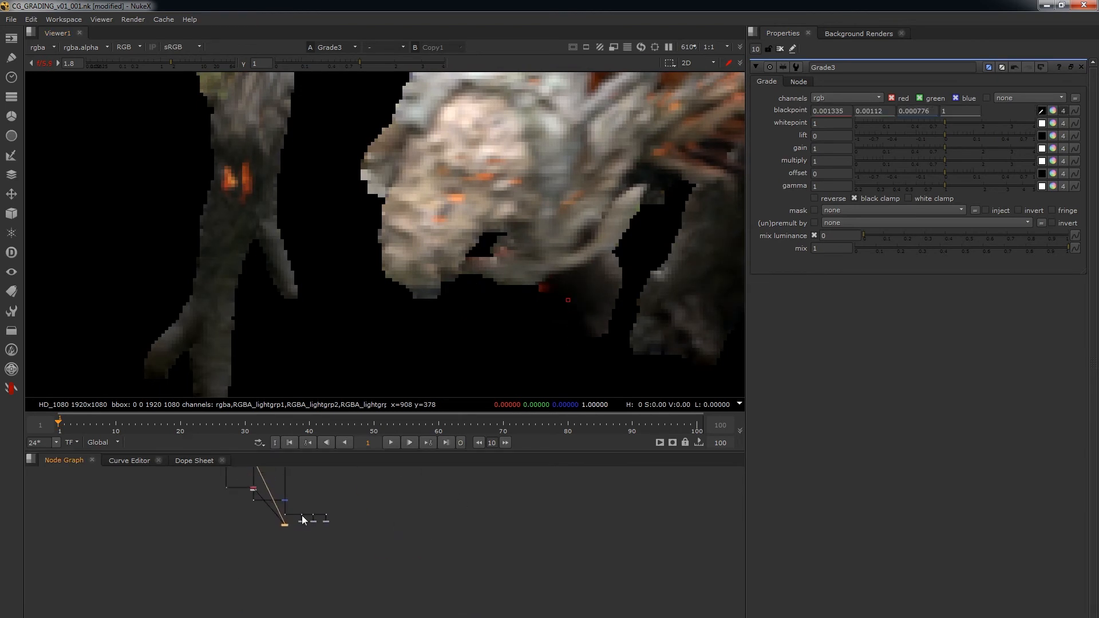
scroll(301, 517, up, 5)
middle_drag(321, 504, 380, 509)
drag(371, 517, 311, 543)
key(1)
key(d)
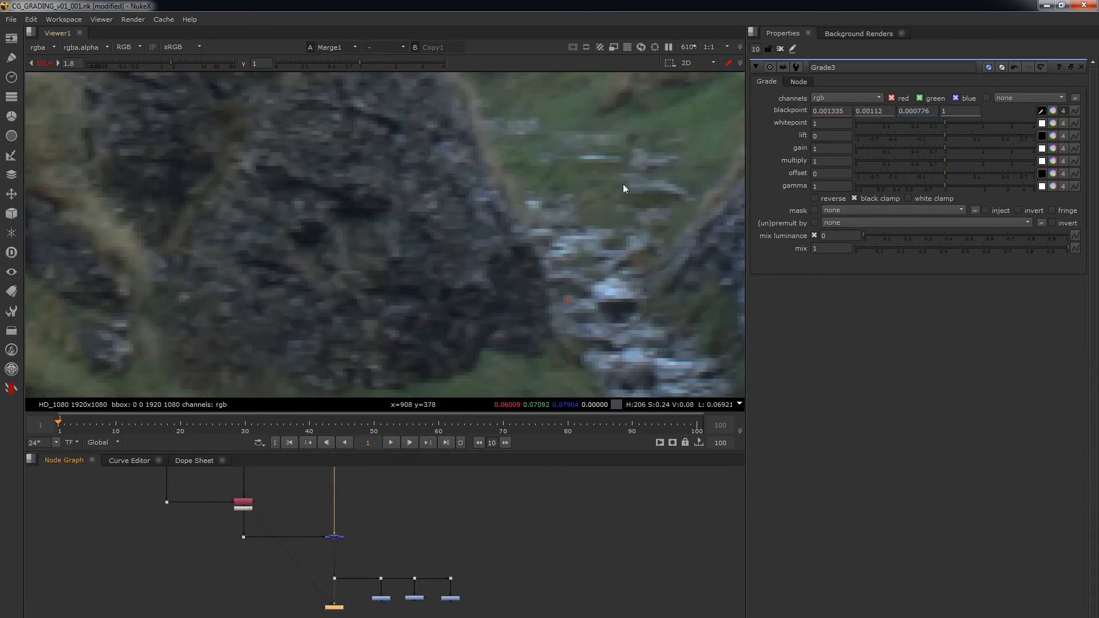
- Sample the Grade3 lift from the dark rock beside the path in the plate
click(1042, 123)
click(1042, 135)
scroll(599, 318, up, 3)
ctrl+click(448, 233)
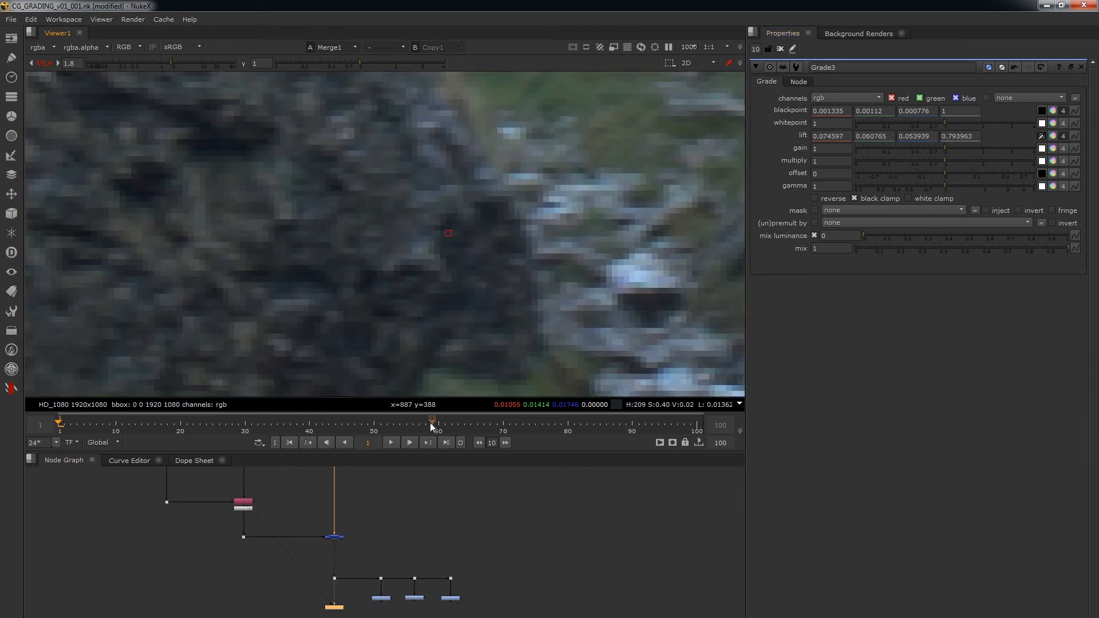
- Re-enable Merge1 and check the graded creature against the plate
click(334, 537)
key(d)
scroll(439, 304, down, 6)
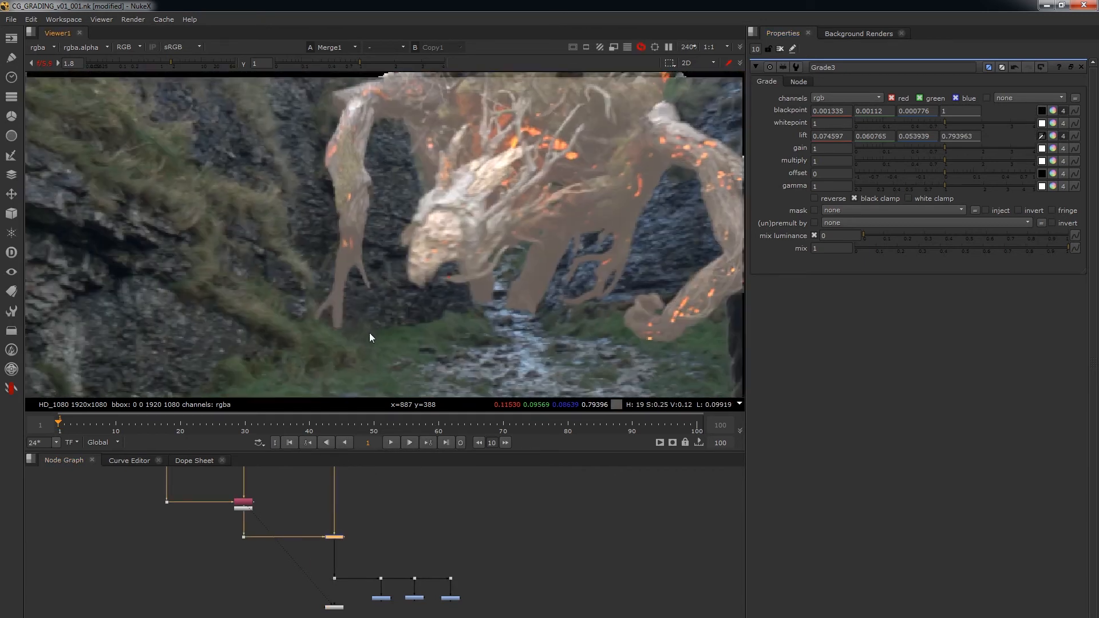
- Clear the Grade3 lift sample and resample the lift from the dark rock just below the creature's head in the merged view
middle_drag(369, 332, 366, 359)
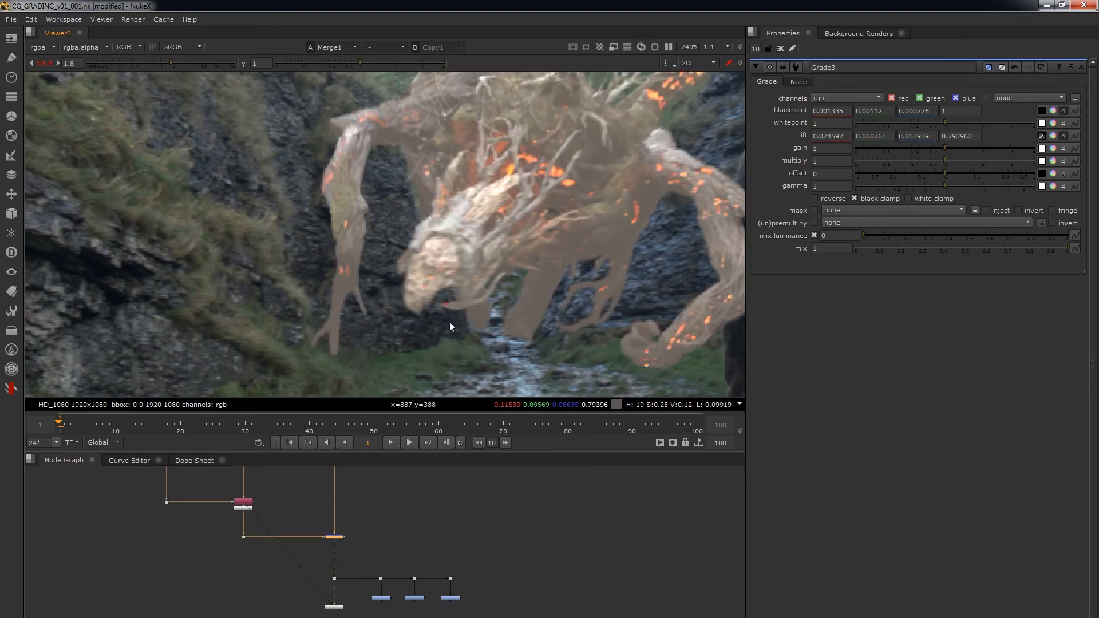
scroll(449, 321, up, 4)
ctrl+right_click(411, 328)
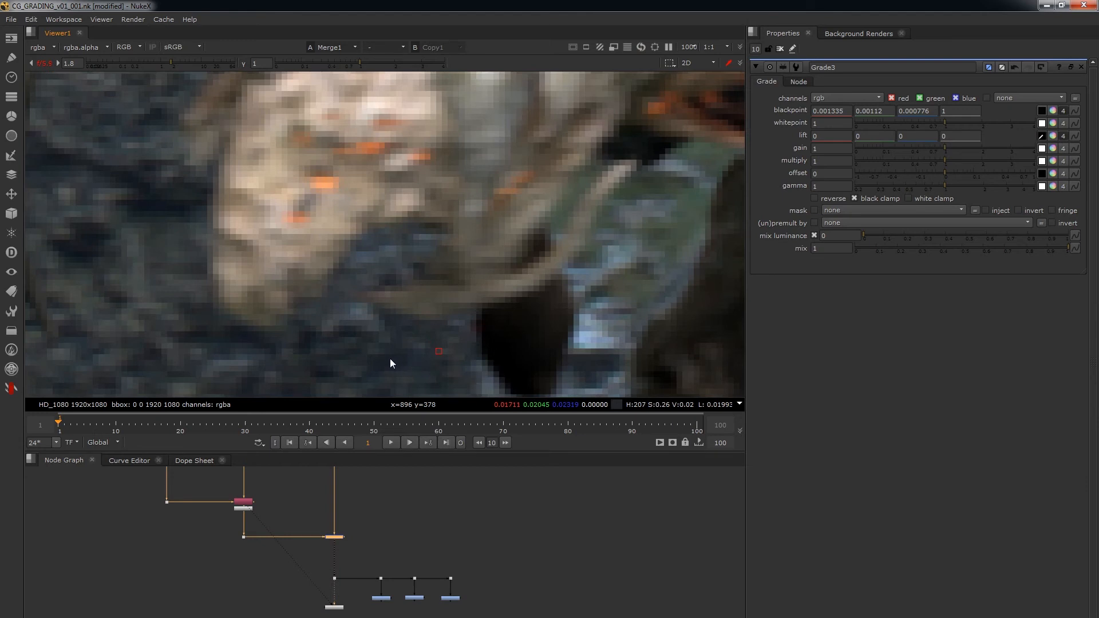
ctrl+click(376, 367)
scroll(378, 343, down, 4)
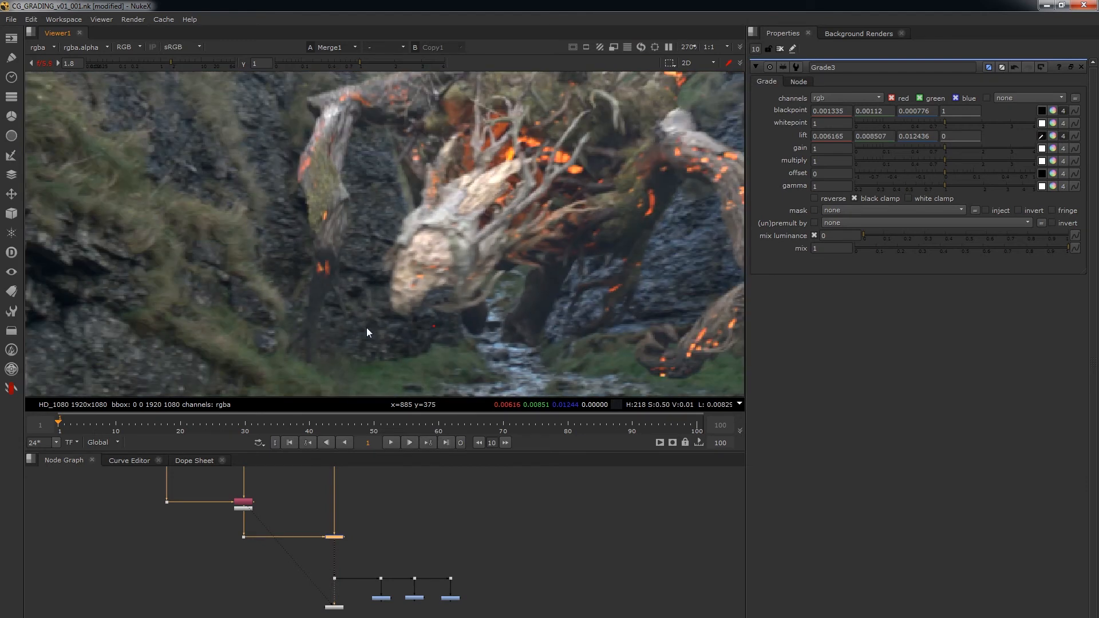
scroll(472, 303, down, 2)
- View Grade3 with the node disabled and raise the viewer gain to 7.5 around the creature's head
middle_drag(401, 513, 396, 607)
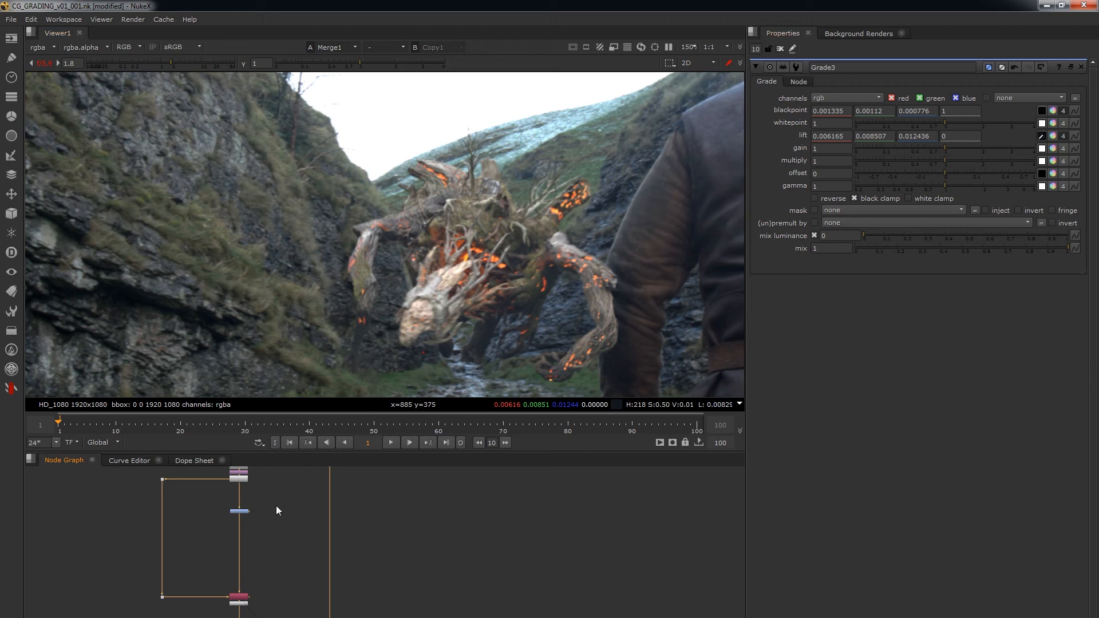
key(1)
scroll(266, 511, up, 3)
key(d)
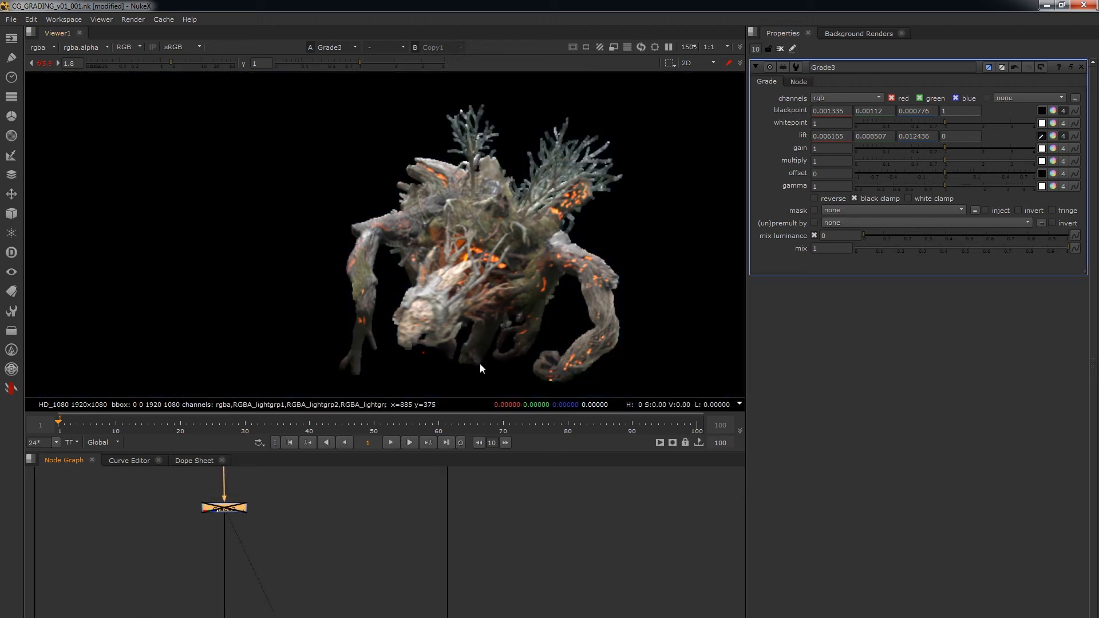
scroll(487, 361, up, 8)
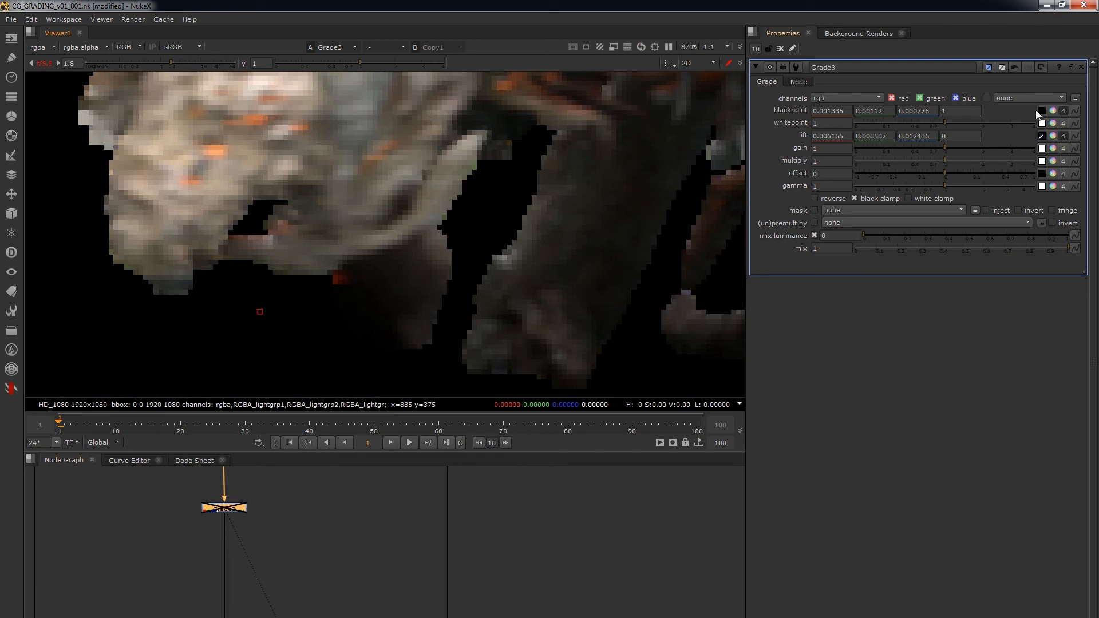
click(208, 65)
- Resample the Grade3 blackpoint from the darkest pixels beneath the creature's jaw and inspect its channel values
ctrl+click(370, 293)
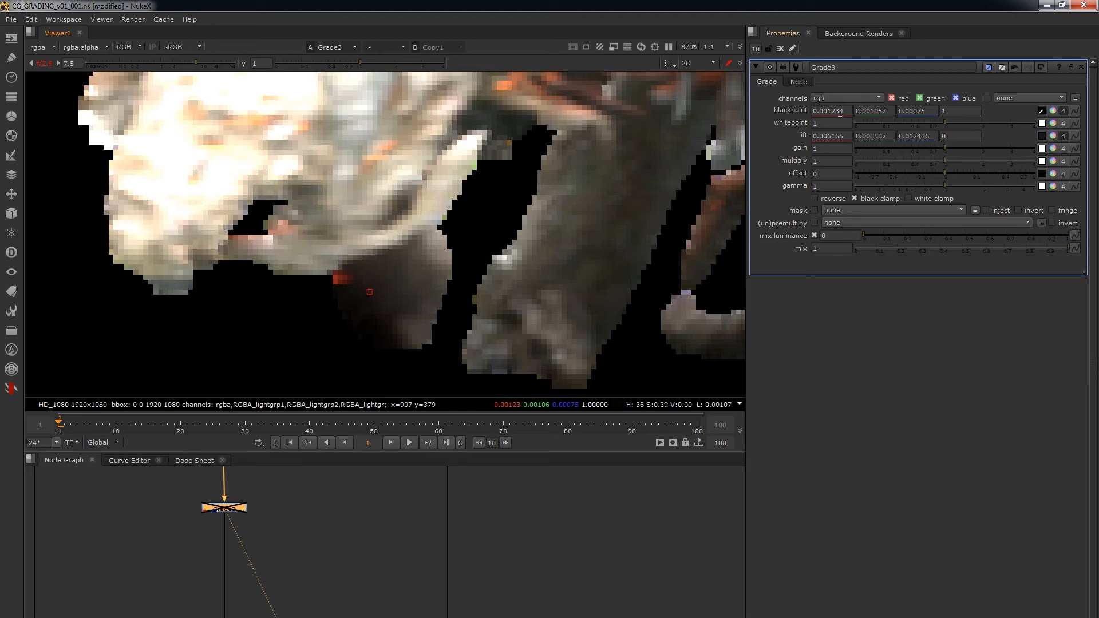
click(924, 110)
key(shift+Tab)
key(shift+Tab)
- Re-enable Grade3 with black clamp turned off and set its lift to a single value of 0
click(860, 199)
key(d)
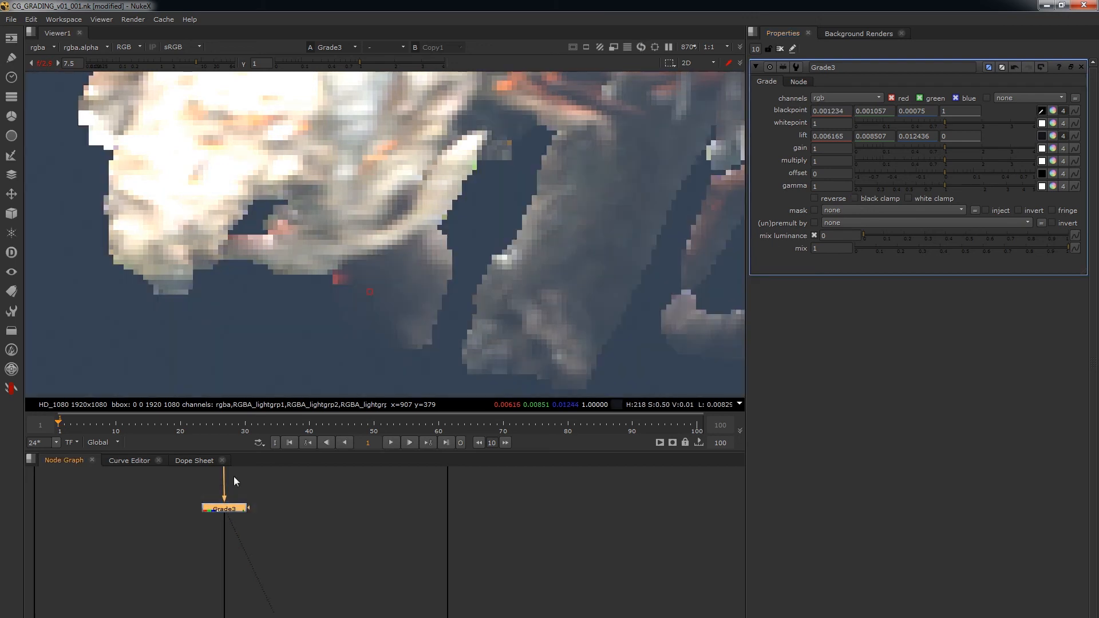
click(1062, 136)
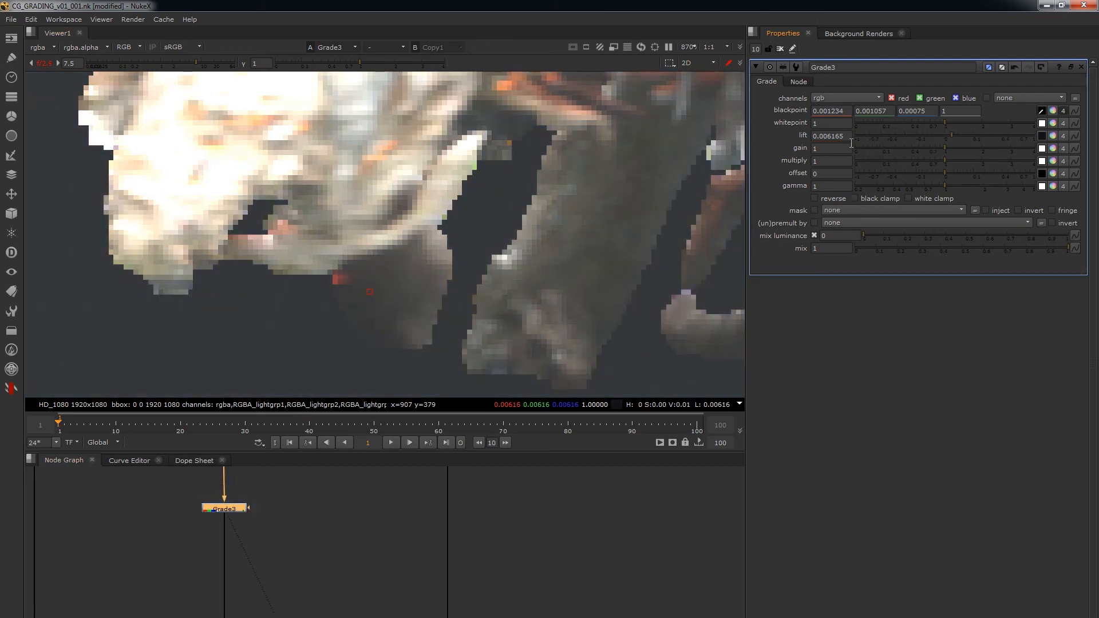
drag(850, 136, 806, 136)
text(0)
key(Return)
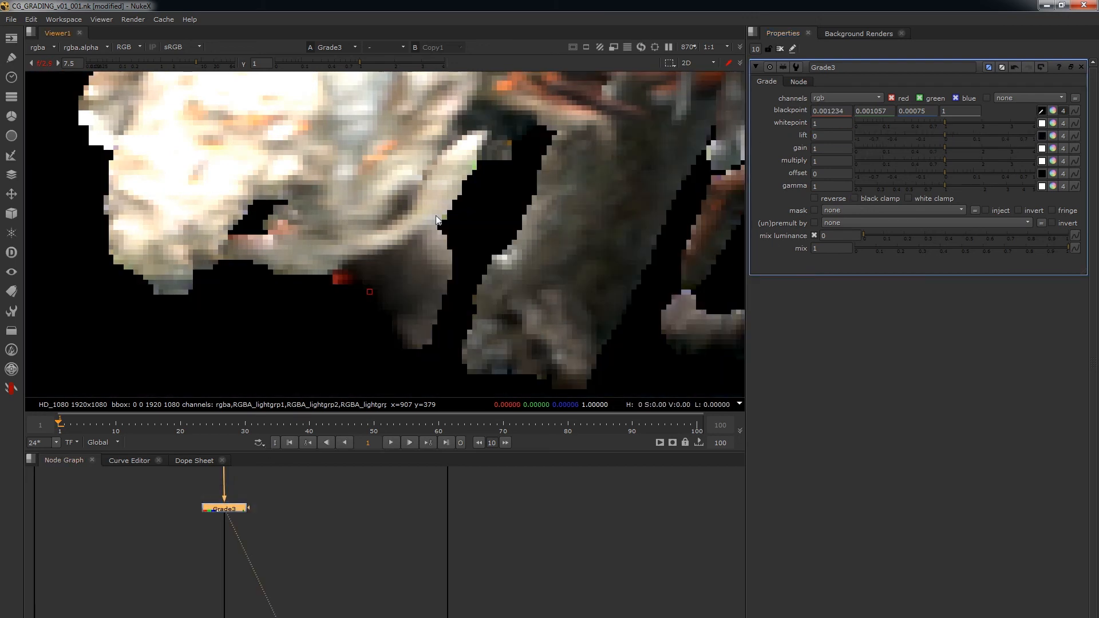
- Resample the Grade3 blackpoint from the black area just below the creature's head and turn black clamp back on
ctrl+drag(363, 319, 345, 328)
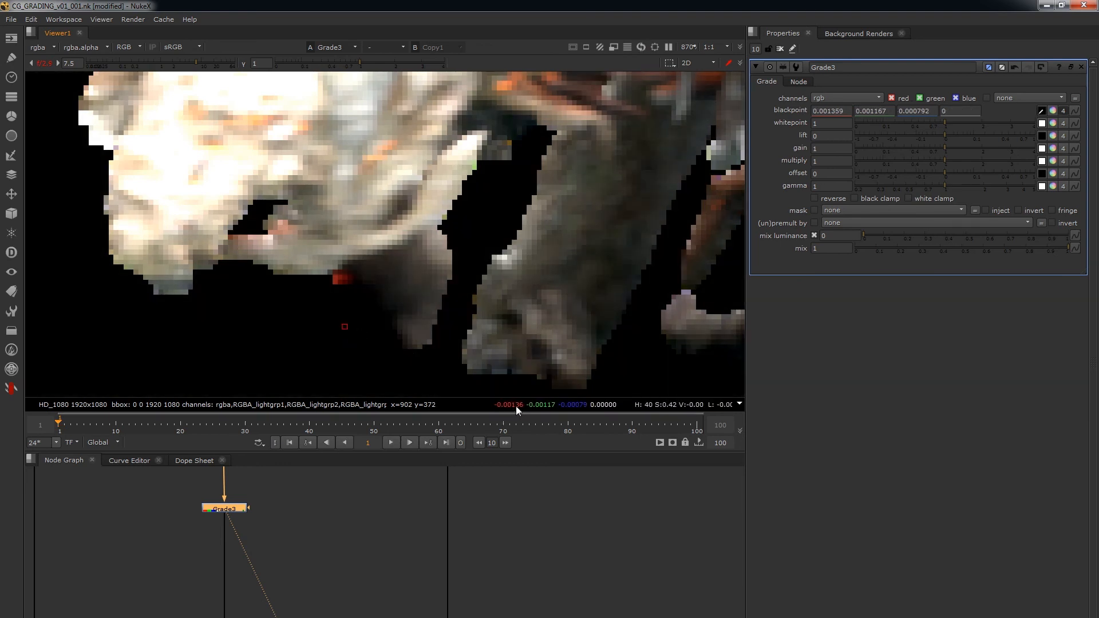
click(855, 199)
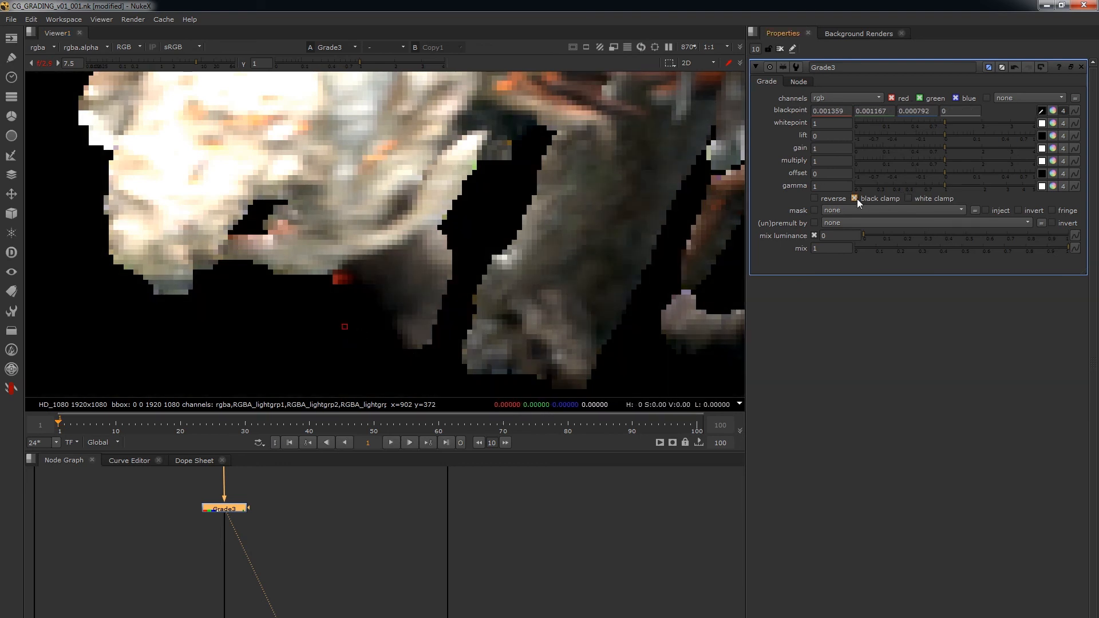
click(779, 49)
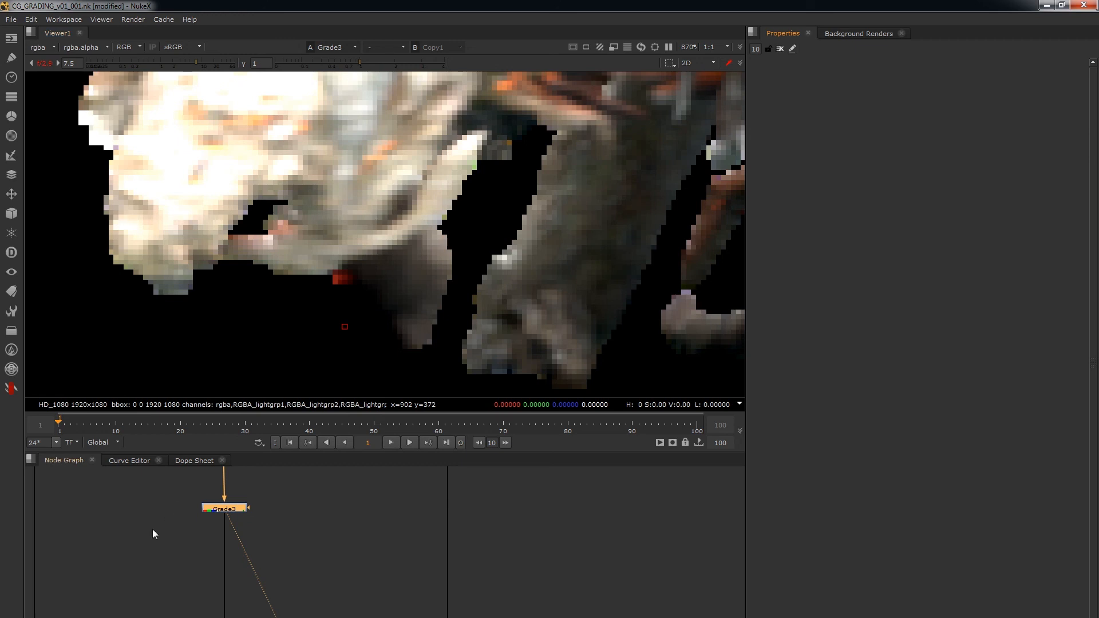
- Close the Grade3 properties and view Merge1 to show the whole creature over the background plate
double_click(236, 507)
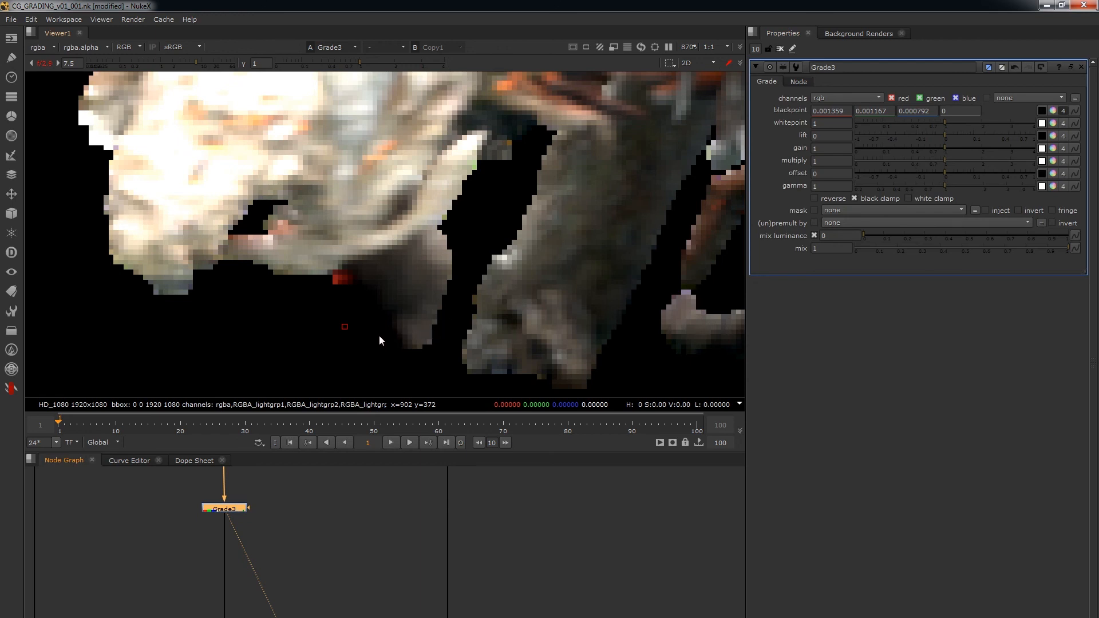
scroll(397, 318, down, 4)
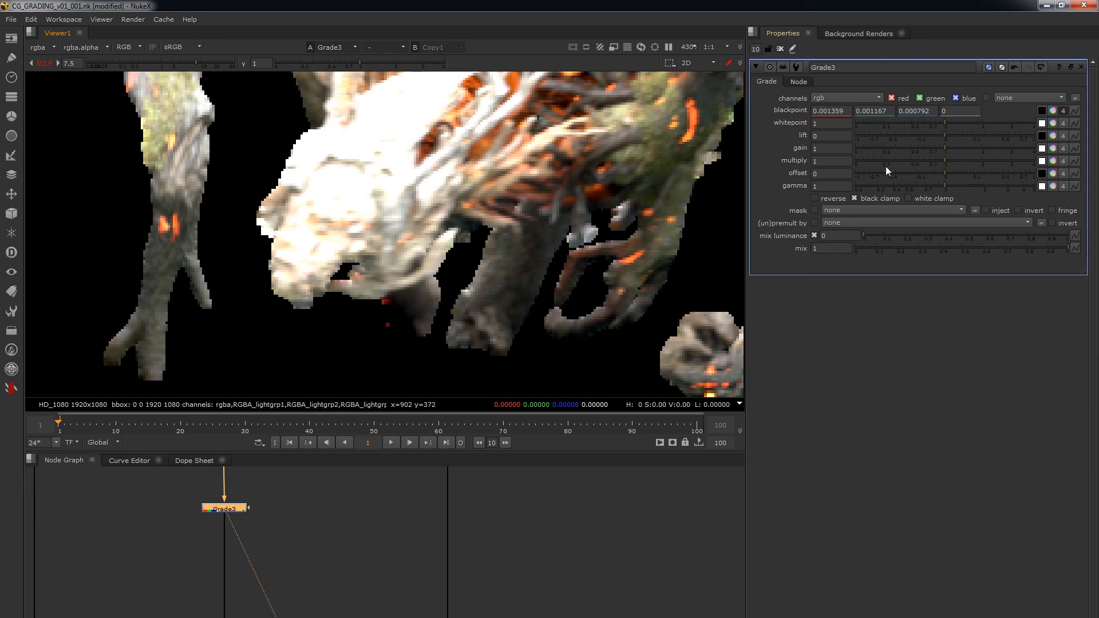
scroll(388, 236, down, 8)
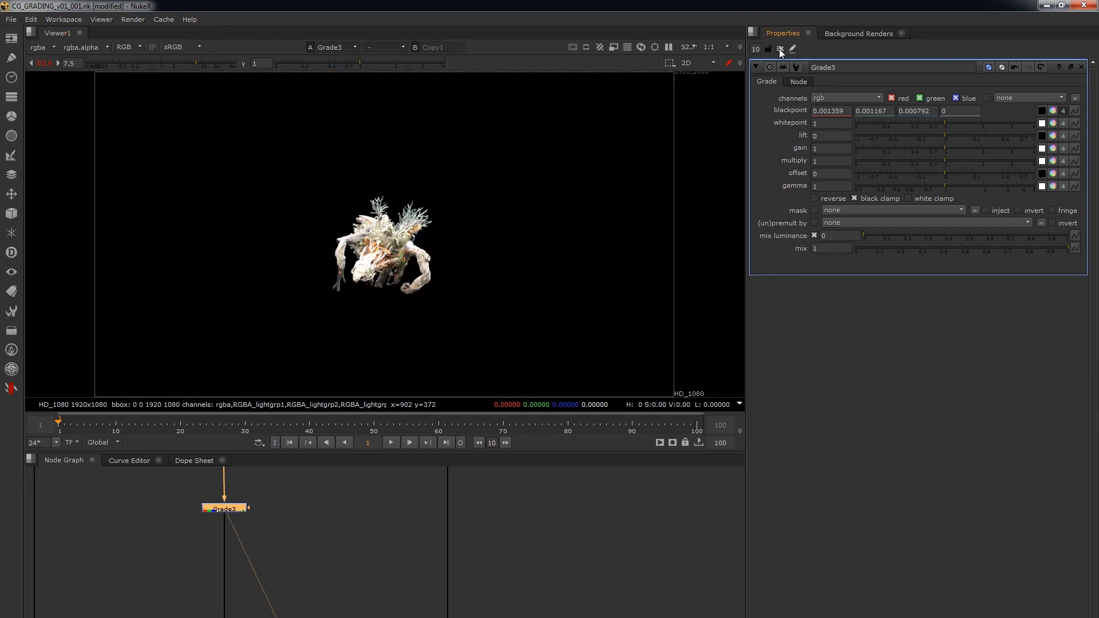
click(778, 48)
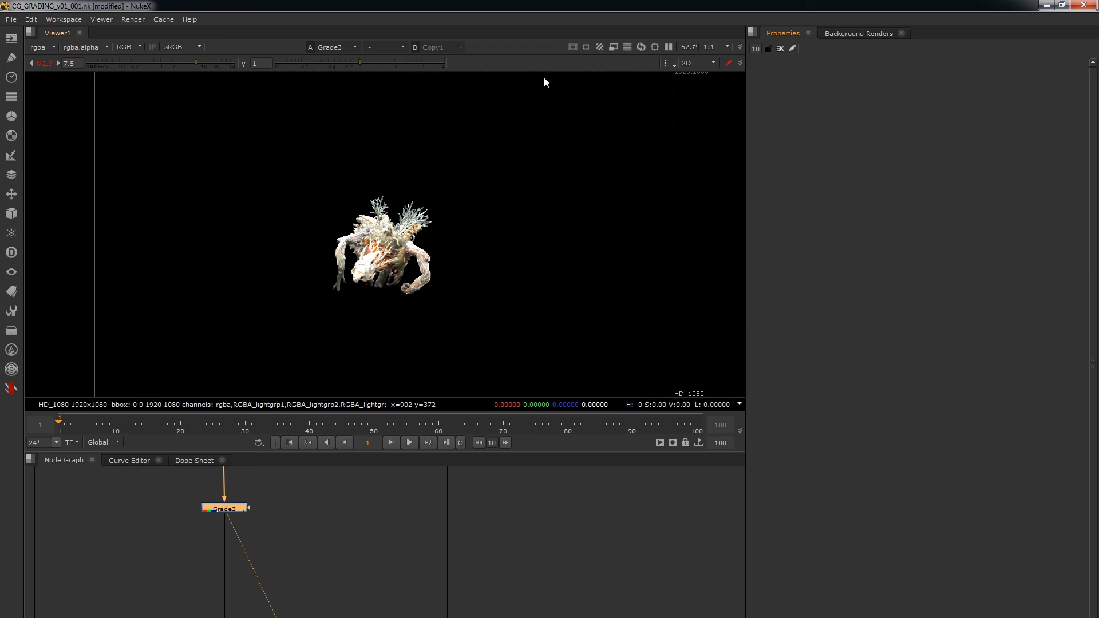
scroll(414, 545, down, 4)
middle_drag(349, 558, 346, 527)
click(426, 617)
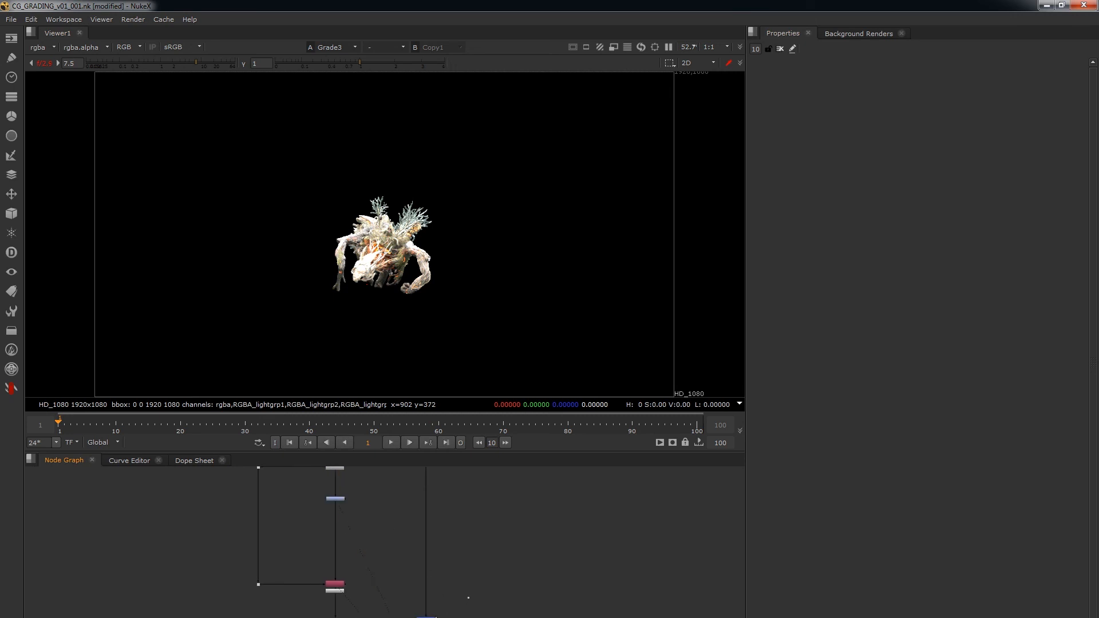
key(1)
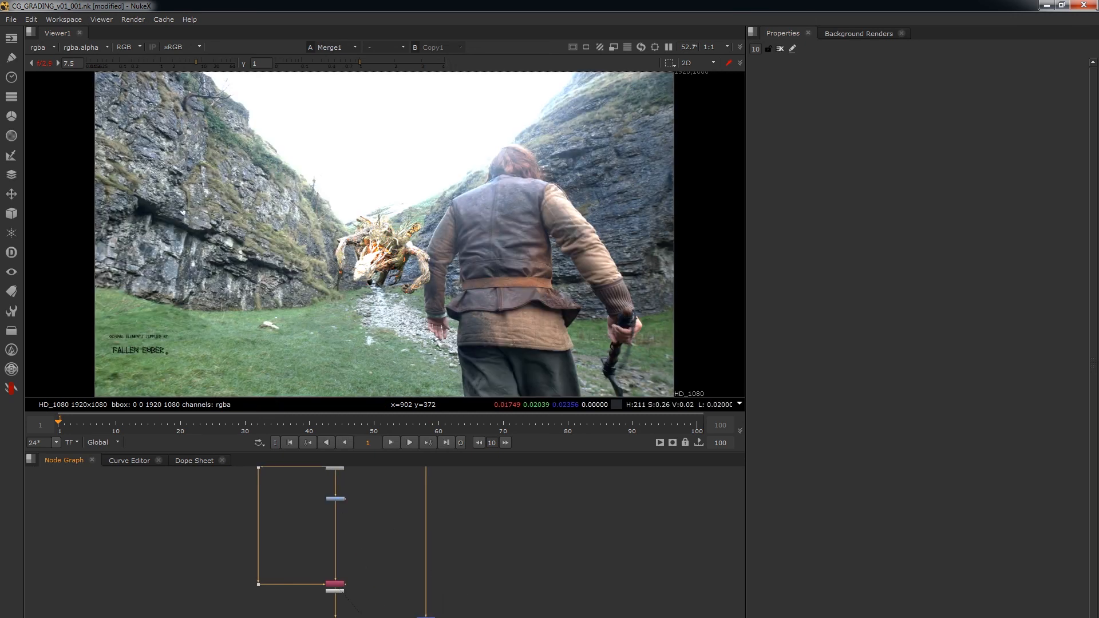